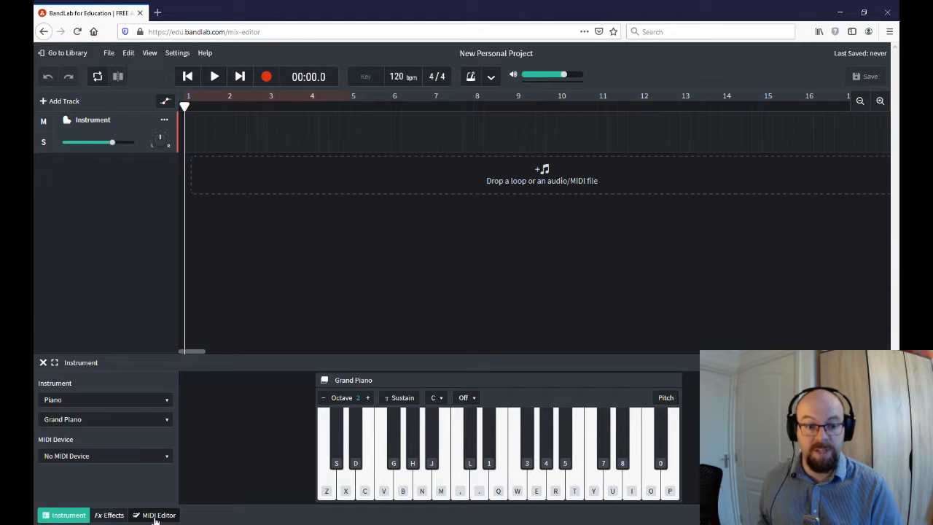
- Open the piano track's MIDI editor and draw a batch of test notes, including one long note
{"action": "left_click", "coordinate": [154, 515]}
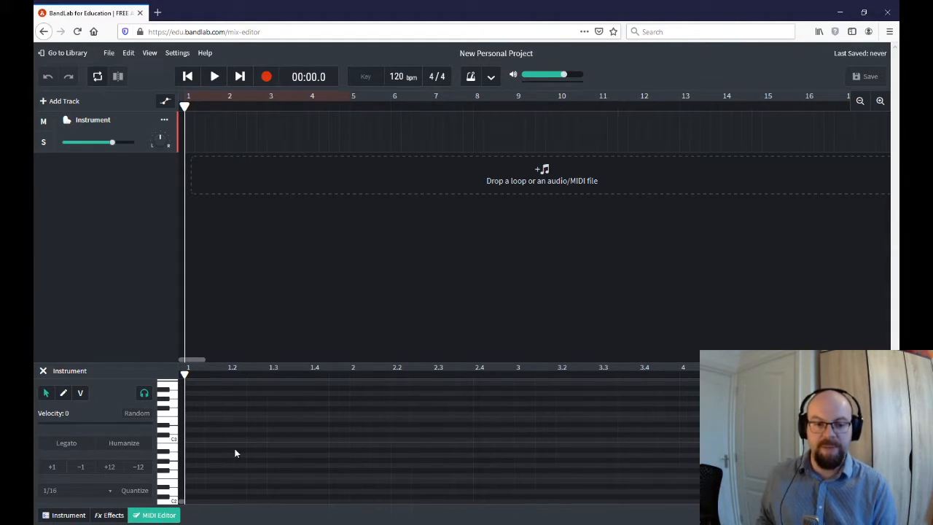
{"action": "left_click", "coordinate": [63, 394]}
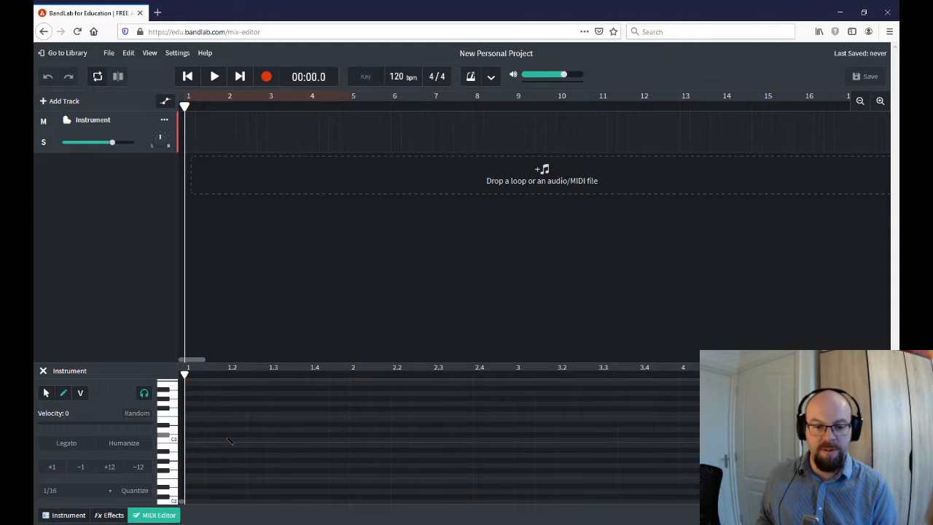
{"action": "left_click", "coordinate": [235, 496]}
{"action": "left_click", "coordinate": [314, 409]}
{"action": "left_click", "coordinate": [377, 450]}
{"action": "left_click", "coordinate": [524, 435]}
{"action": "left_click", "coordinate": [606, 394]}
{"action": "left_click", "coordinate": [631, 476]}
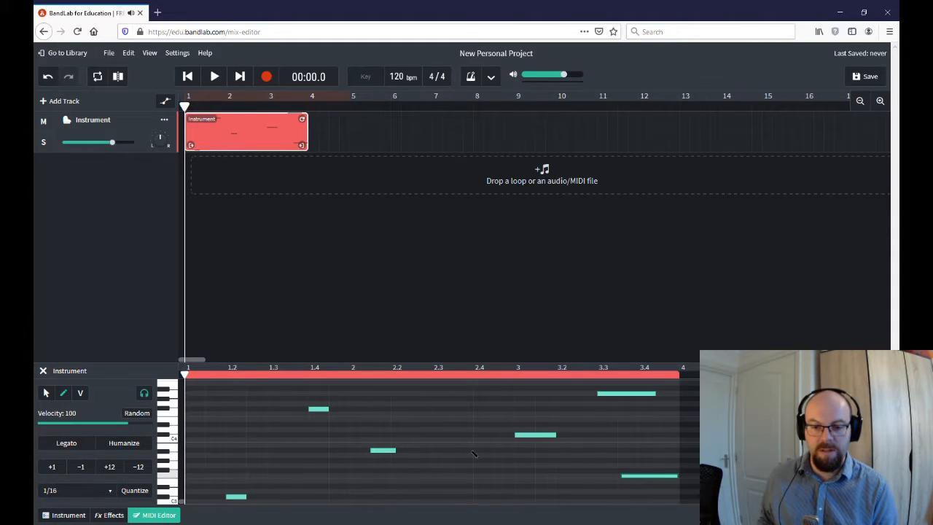
{"action": "left_click", "coordinate": [463, 445]}
{"action": "left_click", "coordinate": [440, 409]}
{"action": "left_click", "coordinate": [313, 465]}
{"action": "left_click_drag", "start_coordinate": [209, 423], "coordinate": [375, 424]}
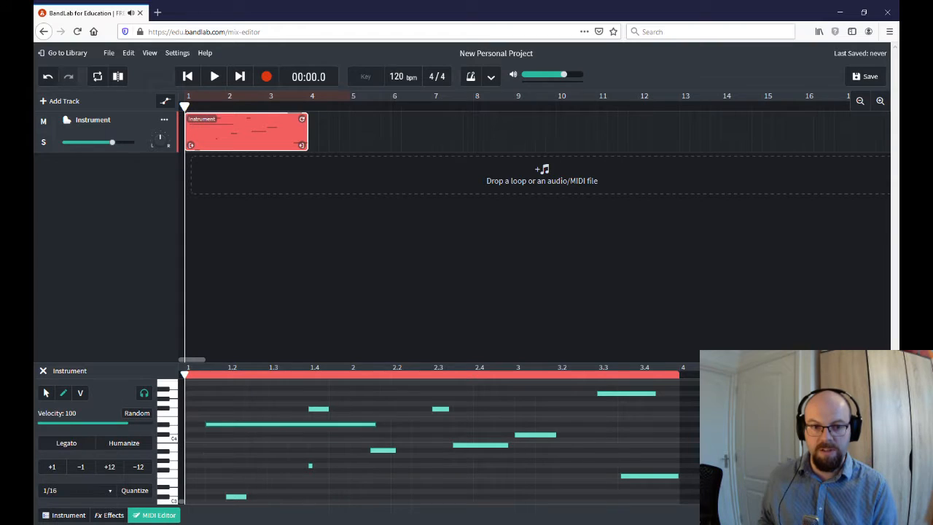
- Marquee-select all the test notes with the arrow tool and remove them
{"action": "left_click", "coordinate": [46, 393]}
{"action": "left_click_drag", "start_coordinate": [697, 381], "coordinate": [186, 441]}
{"action": "scroll", "coordinate": [403, 459], "scroll_direction": "up", "scroll_amount": 2}
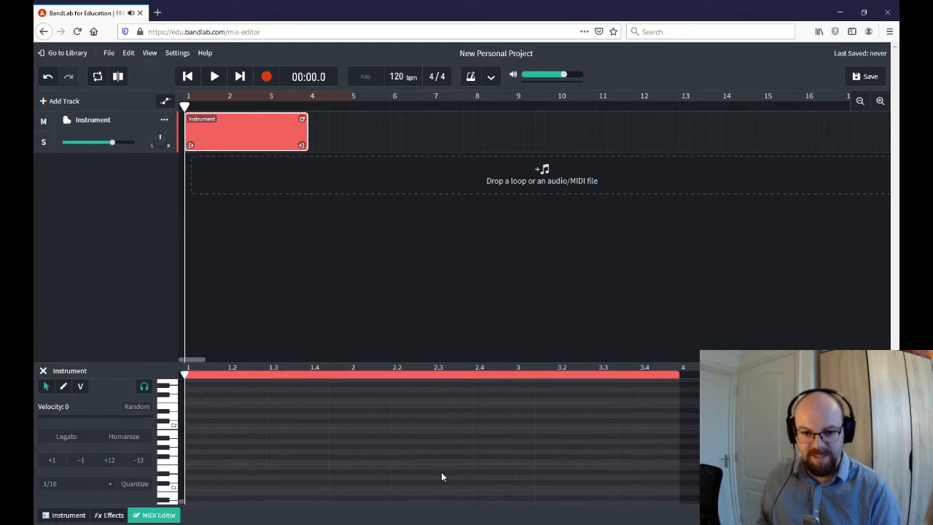
- Draw a C3 note at beat 1 of bar 1 and shorten it to a sixteenth-note length
{"action": "scroll", "coordinate": [430, 441], "scroll_direction": "up", "scroll_amount": 2}
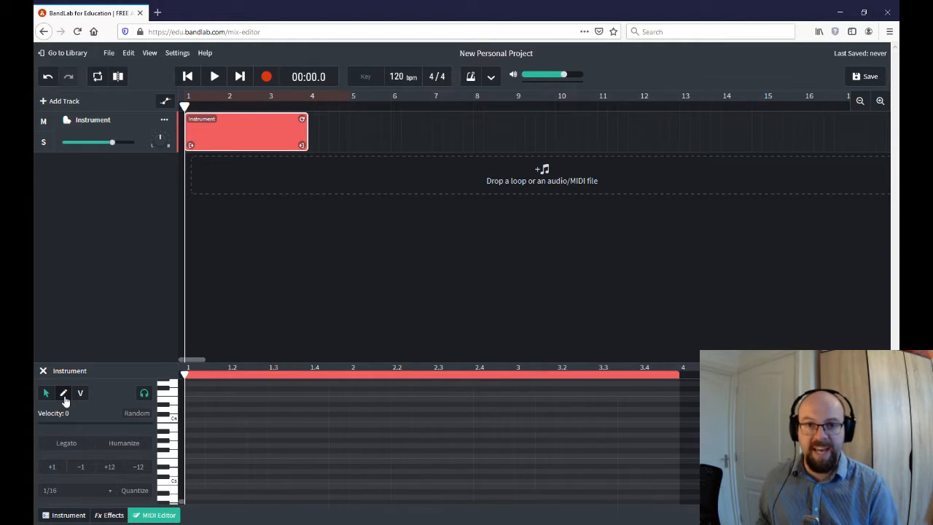
{"action": "left_click", "coordinate": [63, 394]}
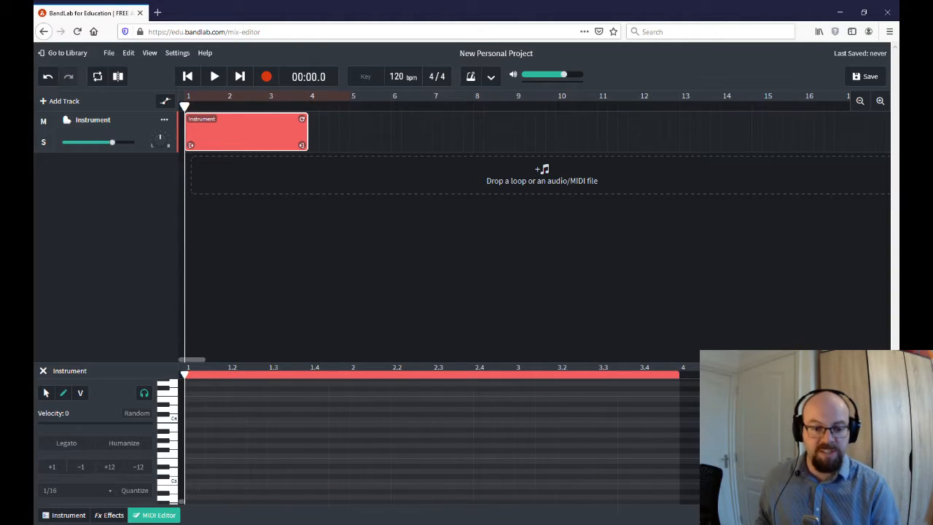
{"action": "left_click_drag", "start_coordinate": [195, 482], "coordinate": [354, 481]}
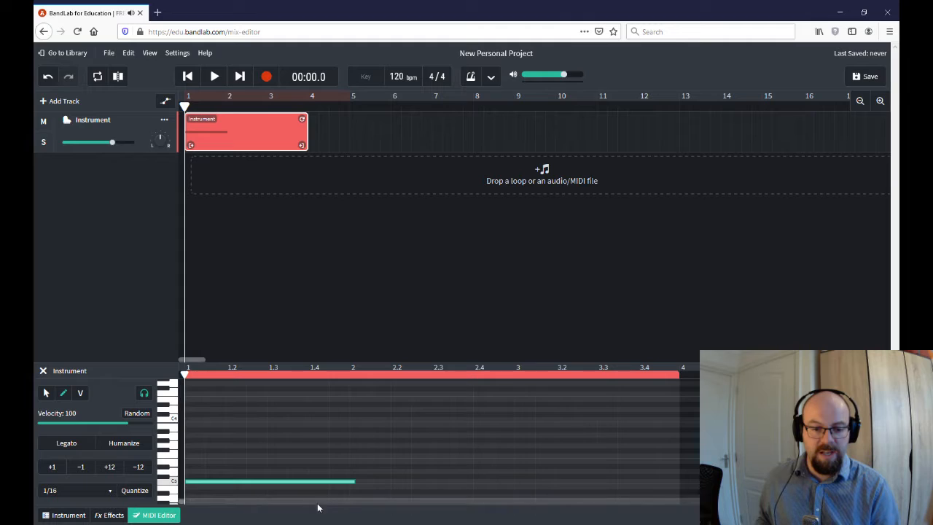
{"action": "left_click", "coordinate": [46, 393]}
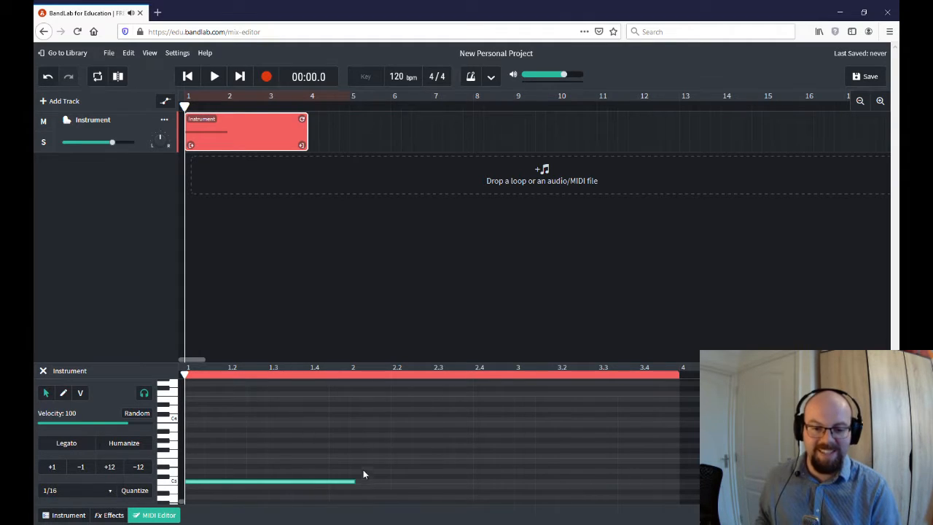
{"action": "left_click_drag", "start_coordinate": [356, 483], "coordinate": [205, 482]}
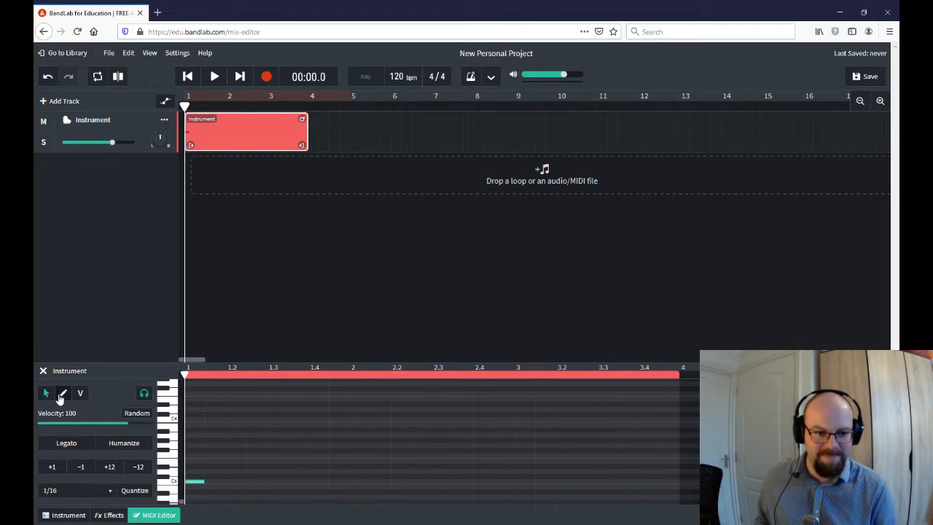
{"action": "left_click", "coordinate": [62, 394]}
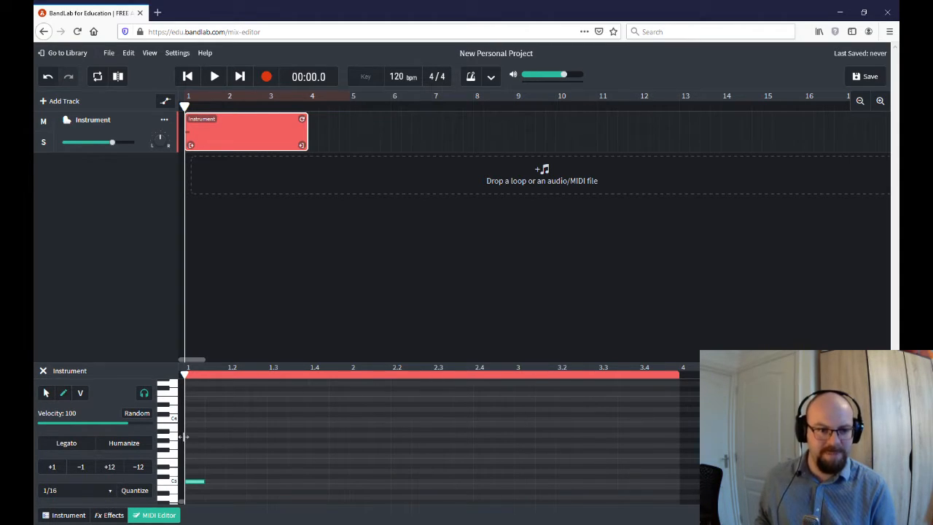
{"action": "left_click", "coordinate": [79, 397]}
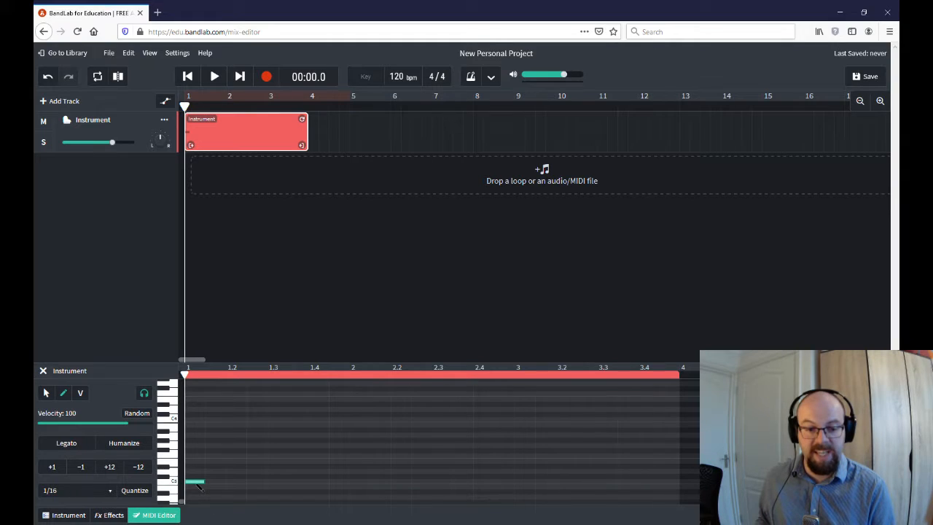
- Add sixteenth notes at 1.2, 1.3, 1.4, 2, 2.2, 2.3, 3, 3.2, 3.3, 3.4 and 4, rising from C3 then descending
{"action": "left_click", "coordinate": [233, 482]}
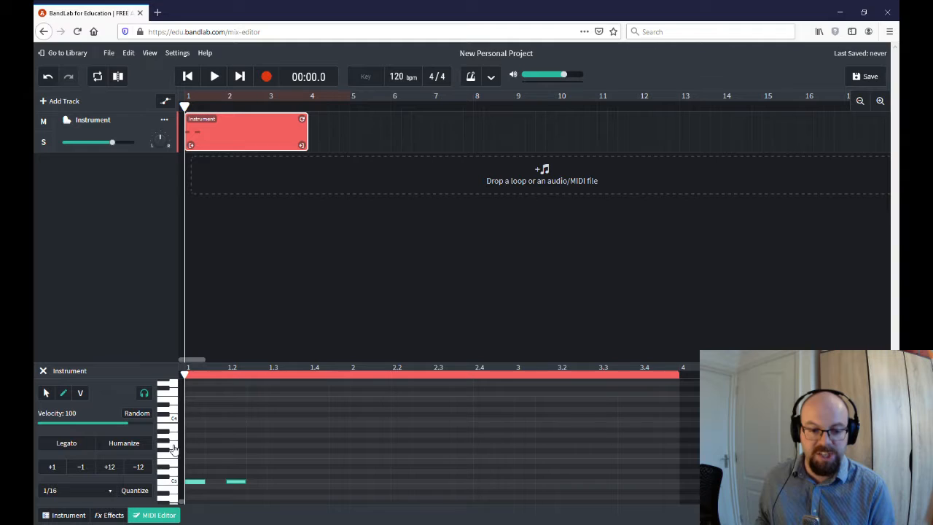
{"action": "left_click", "coordinate": [277, 445]}
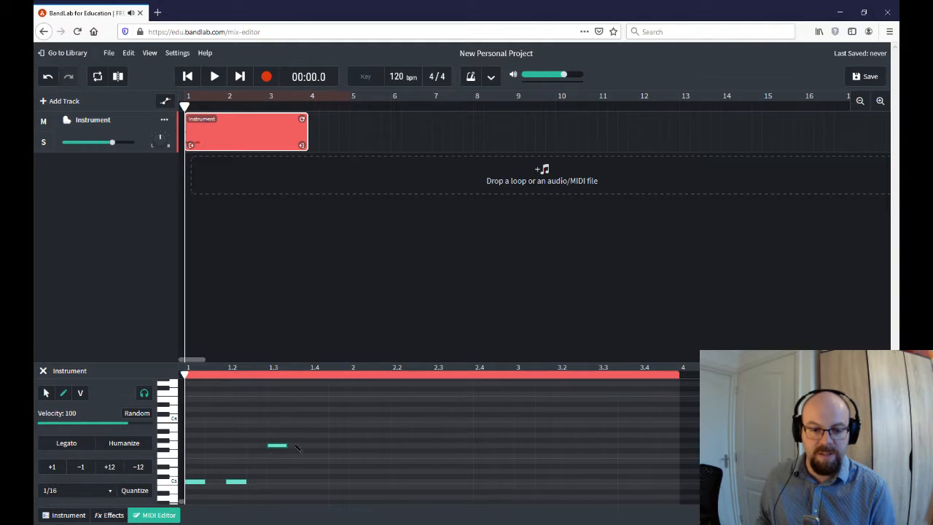
{"action": "left_click", "coordinate": [320, 446]}
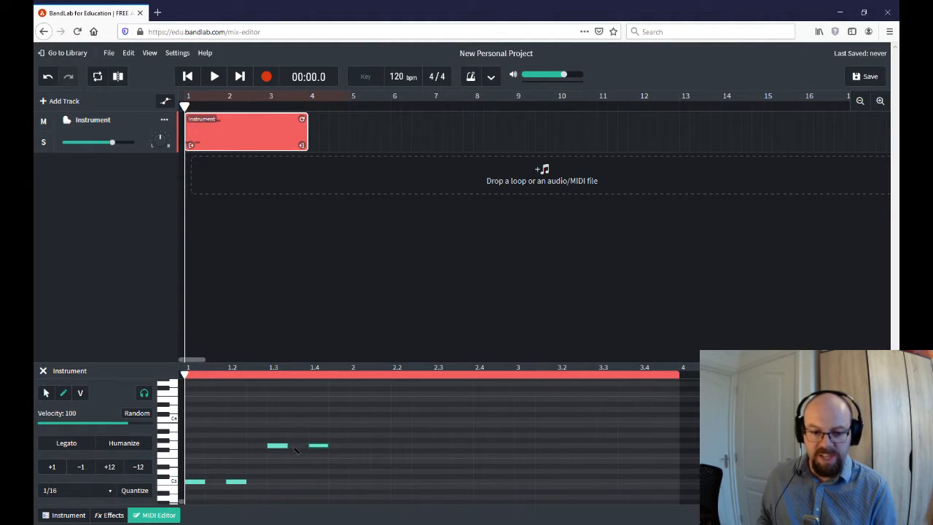
{"action": "left_click", "coordinate": [357, 435]}
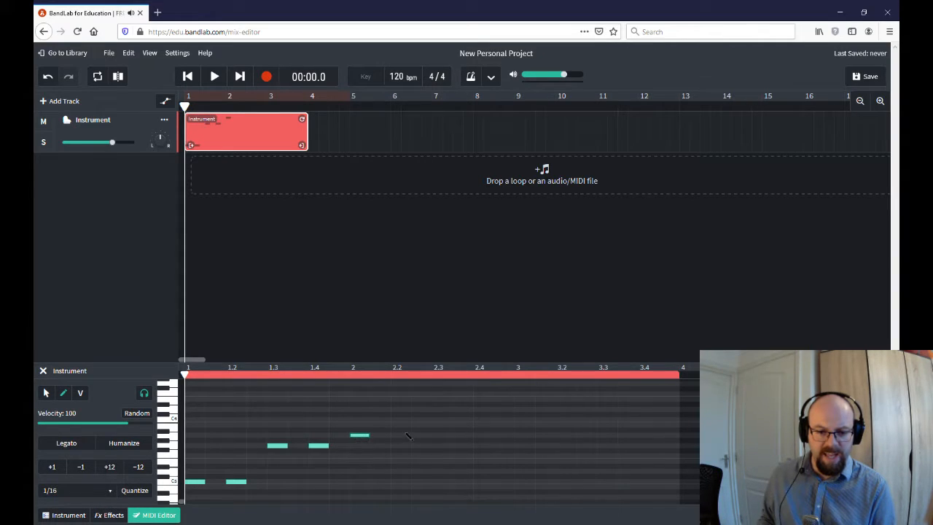
{"action": "left_click", "coordinate": [398, 435]}
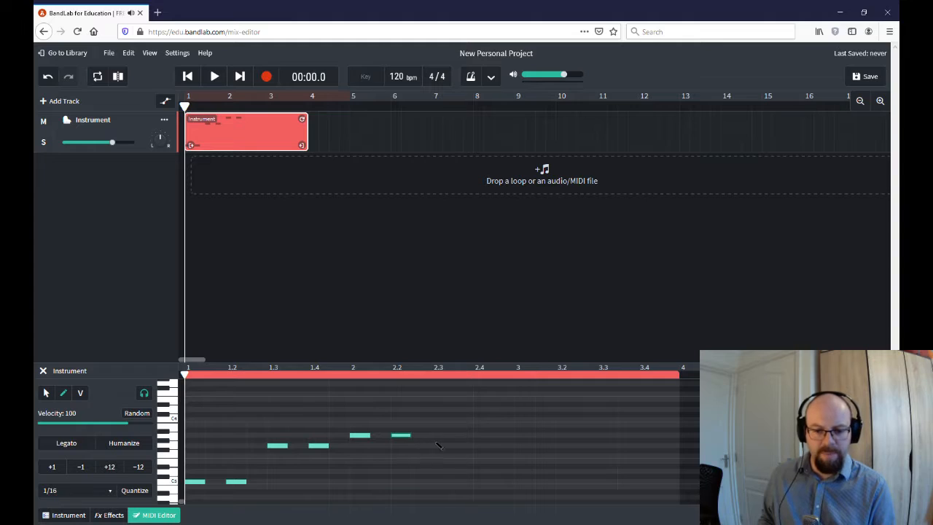
{"action": "left_click", "coordinate": [441, 445]}
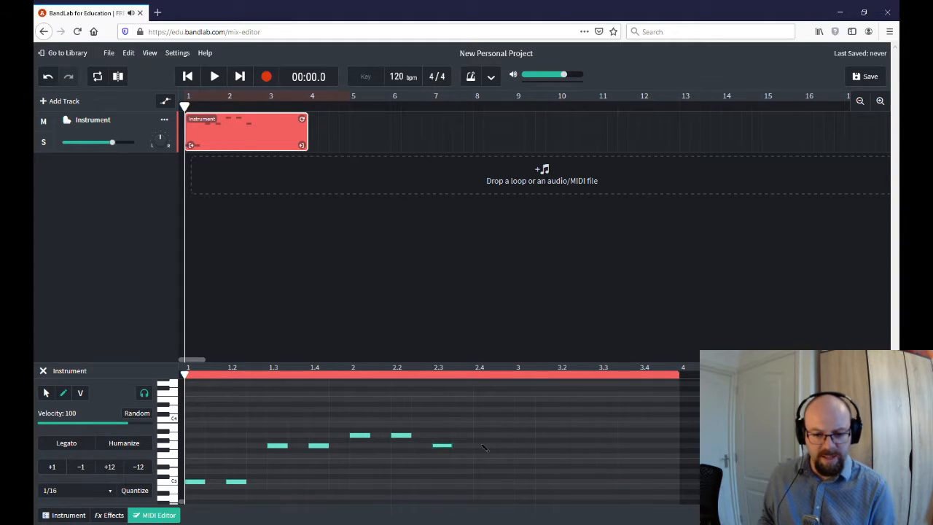
{"action": "left_click", "coordinate": [522, 456]}
{"action": "left_click", "coordinate": [562, 457]}
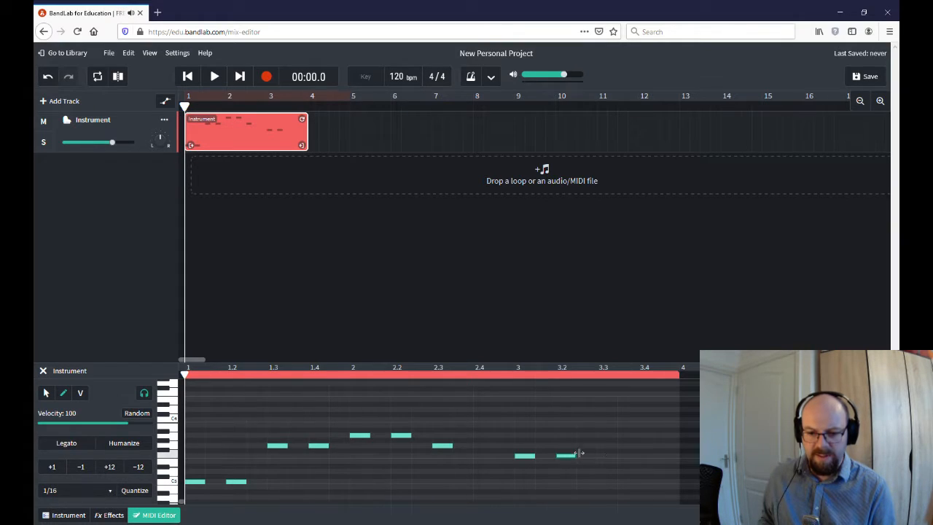
{"action": "left_click", "coordinate": [604, 461]}
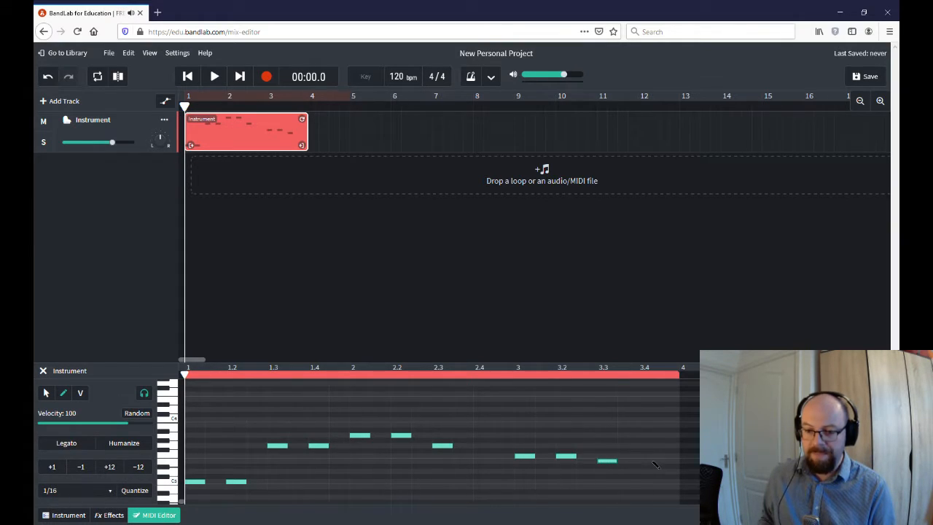
{"action": "left_click", "coordinate": [651, 462]}
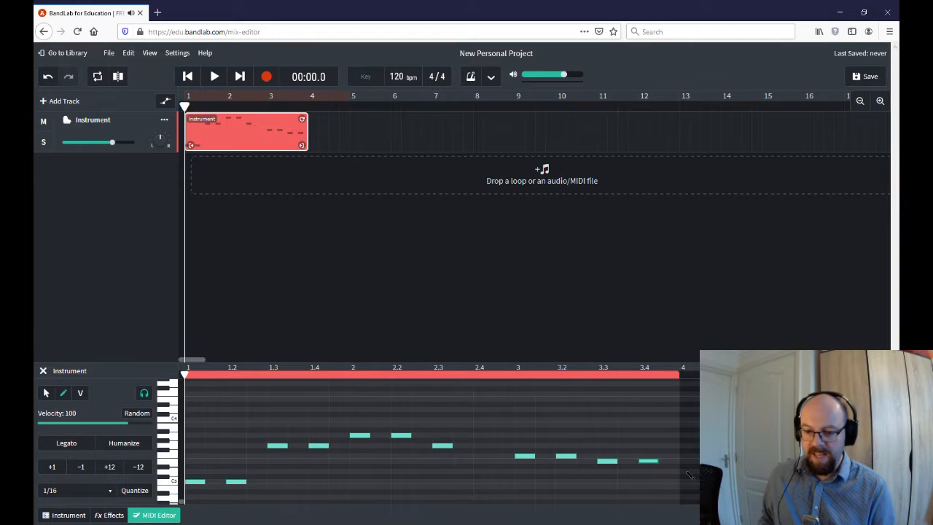
{"action": "left_click", "coordinate": [687, 471]}
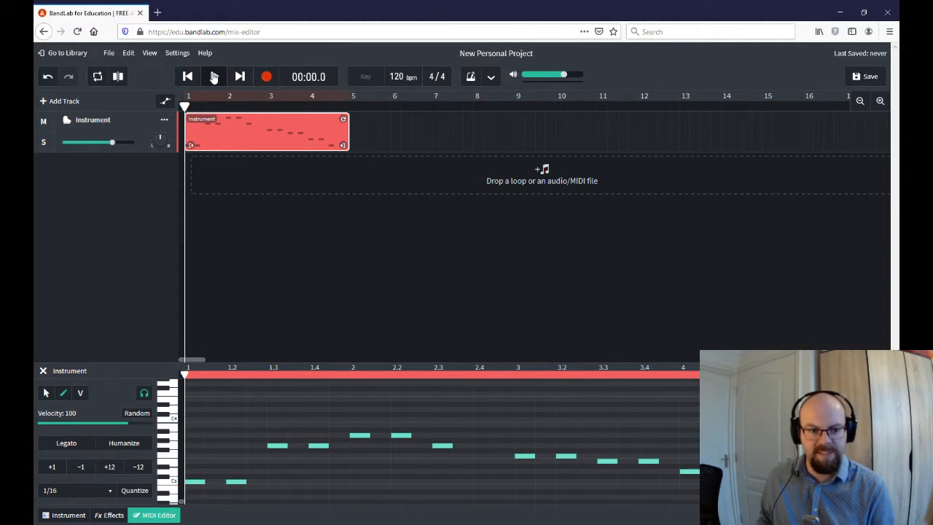
- Play the melody once and pause after it finishes
{"action": "left_click", "coordinate": [213, 78]}
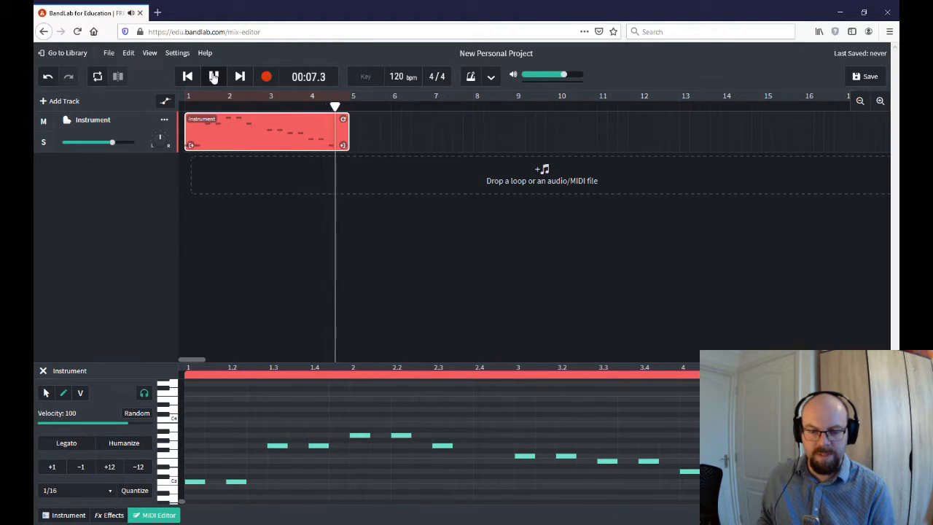
{"action": "left_click", "coordinate": [214, 76]}
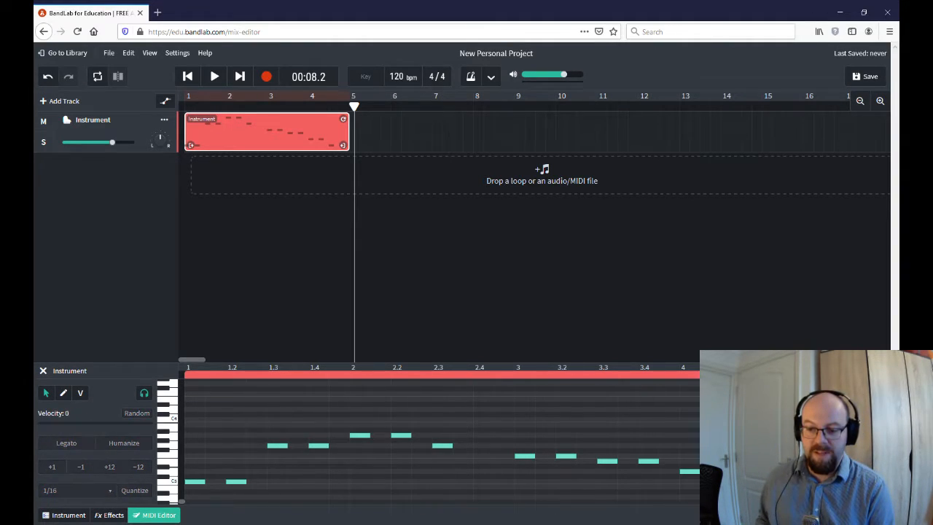
- Apply Legato to the melody notes and replay it from the start
{"action": "scroll", "coordinate": [213, 494], "scroll_direction": "down", "scroll_amount": 1}
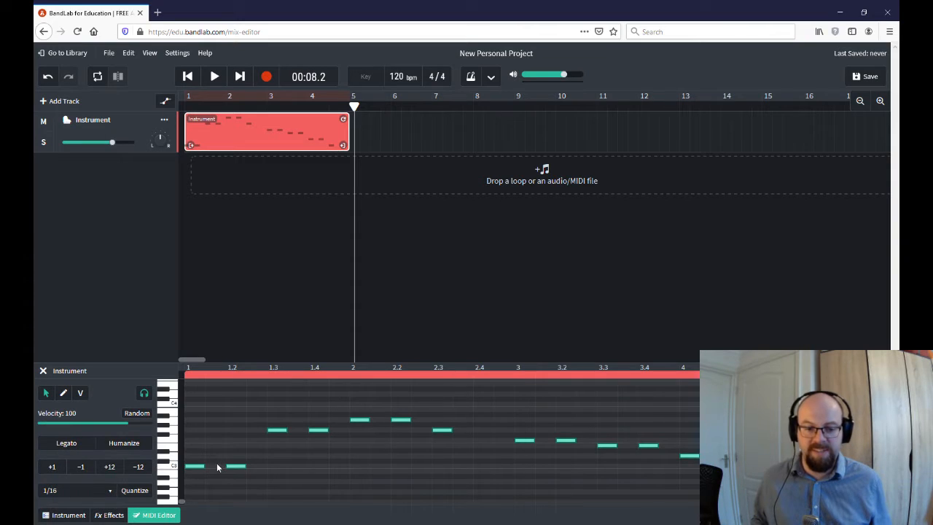
{"action": "left_click", "coordinate": [52, 448]}
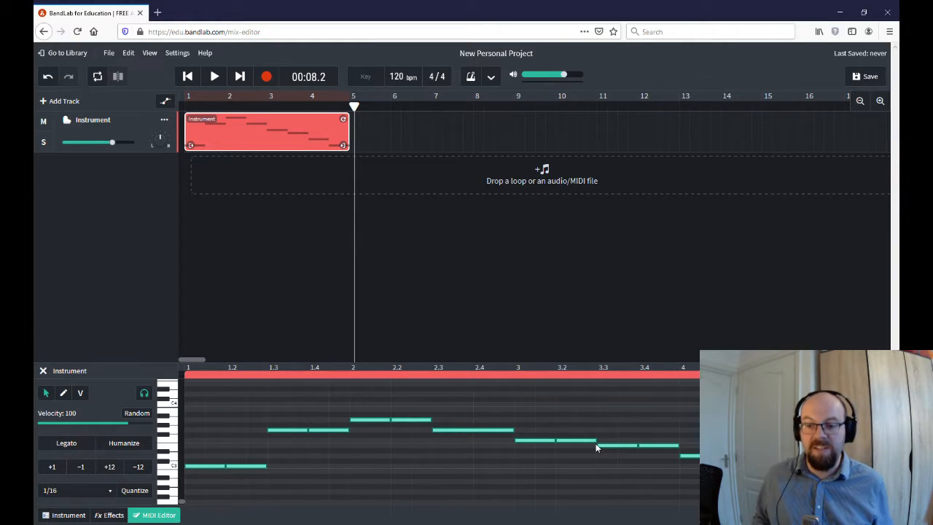
{"action": "left_click", "coordinate": [187, 76]}
{"action": "left_click", "coordinate": [214, 76]}
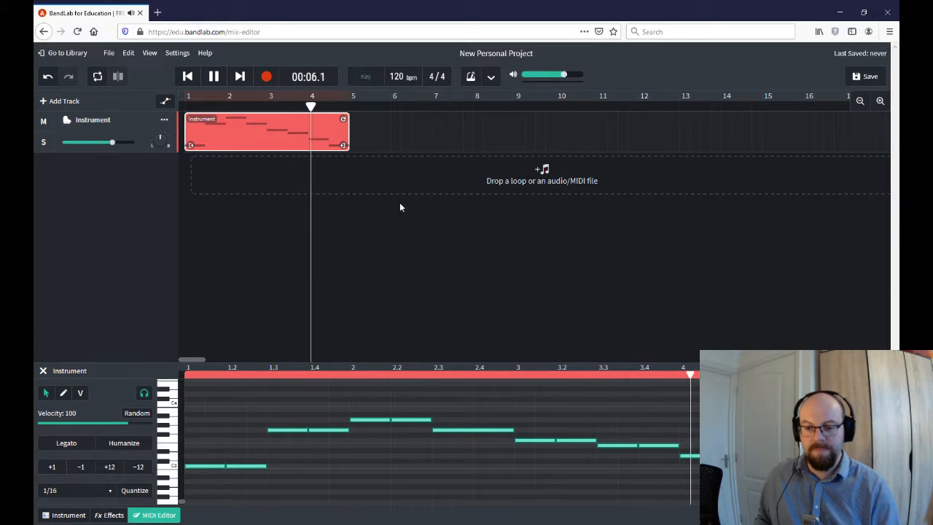
{"action": "left_click", "coordinate": [215, 76]}
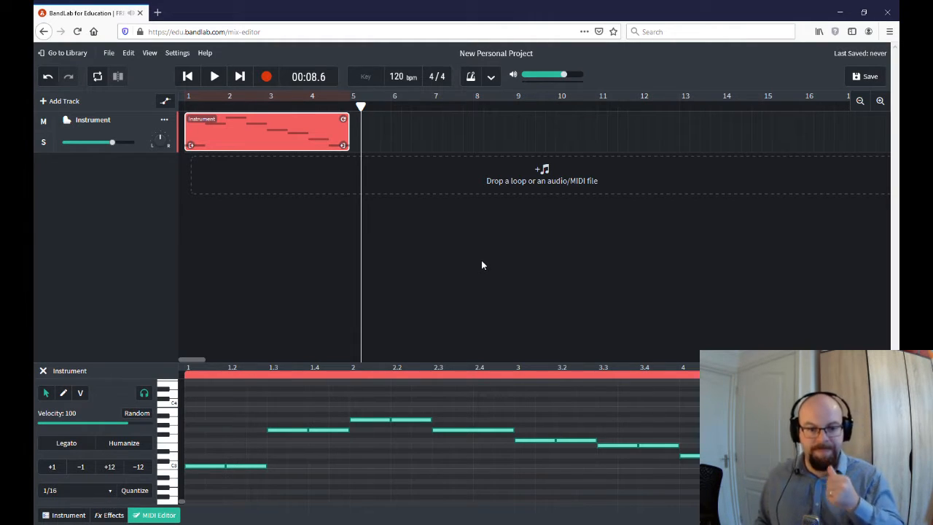
- Adjust the first C3 note's velocity, settling it at 76
{"action": "left_click", "coordinate": [81, 394]}
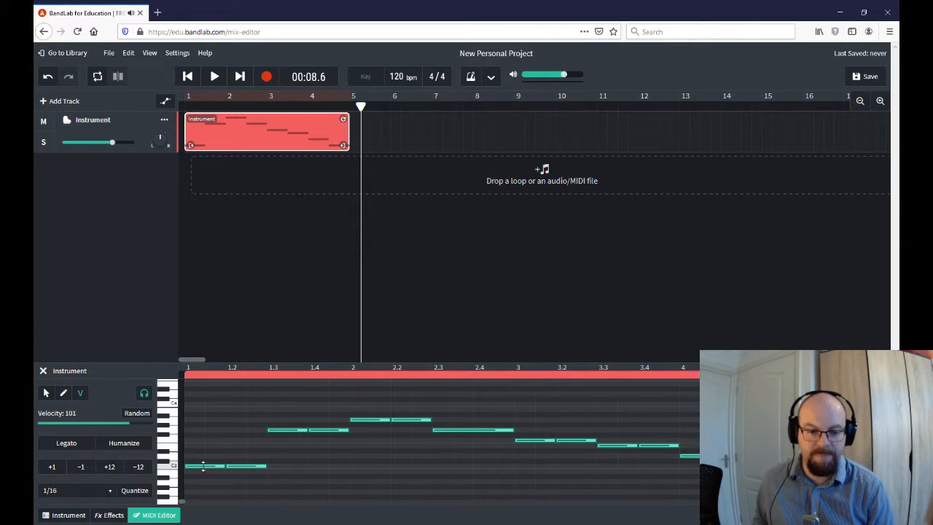
{"action": "left_click_drag", "start_coordinate": [190, 466], "coordinate": [204, 452]}
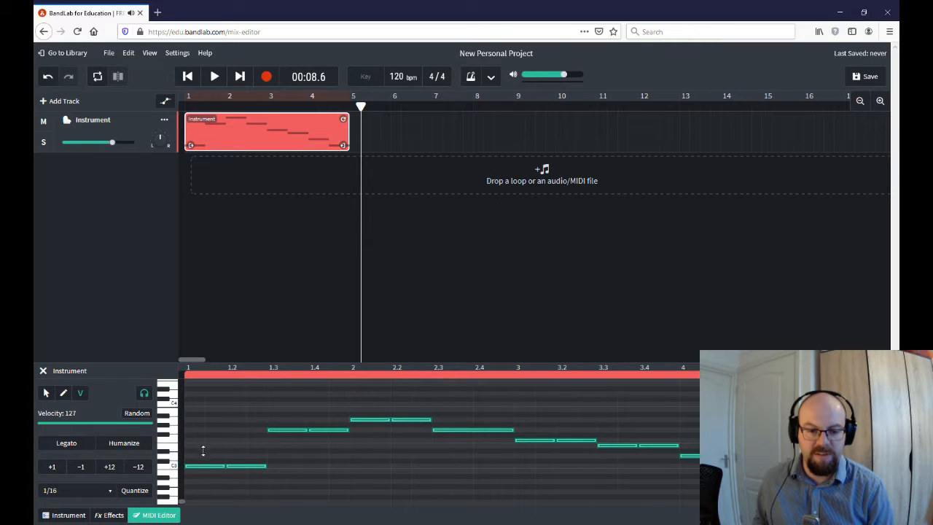
{"action": "left_click_drag", "start_coordinate": [215, 415], "coordinate": [217, 447]}
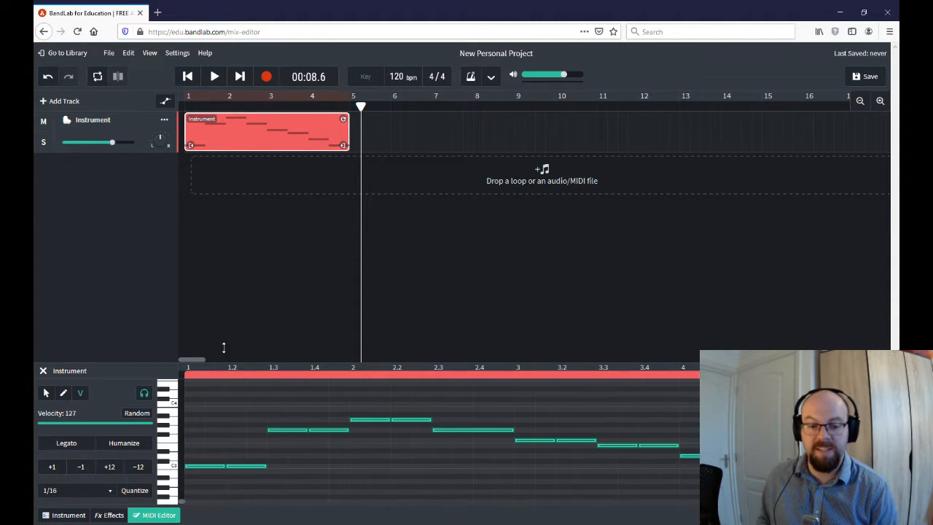
- Play the melody from the start, then deselect all notes
{"action": "left_click", "coordinate": [213, 77]}
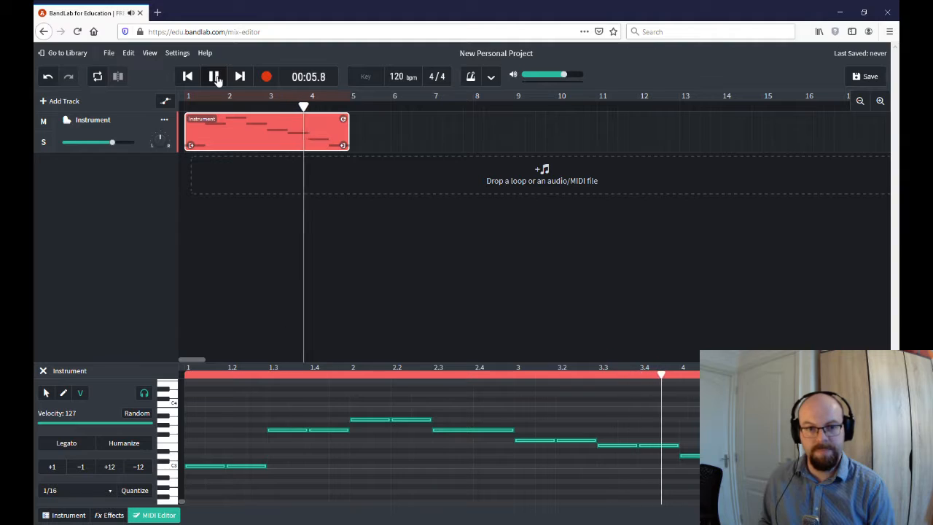
{"action": "left_click", "coordinate": [214, 76]}
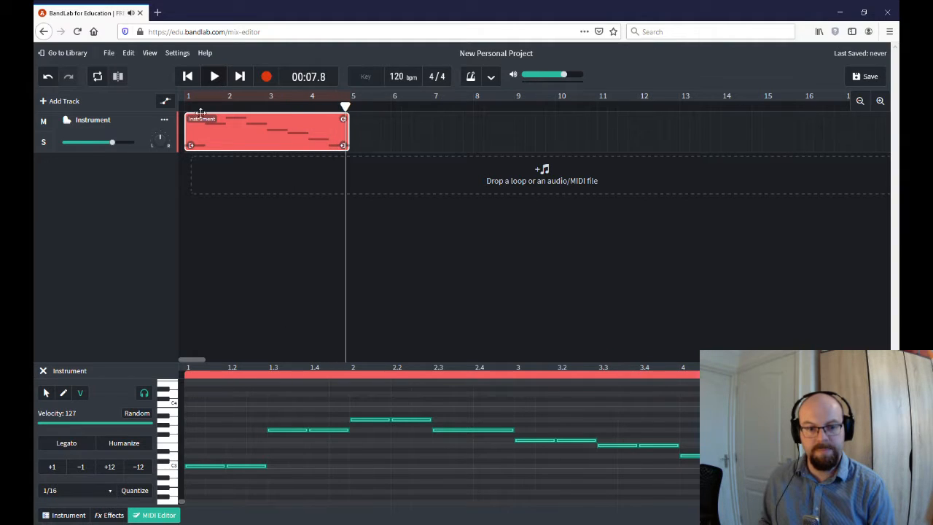
{"action": "left_click", "coordinate": [218, 404]}
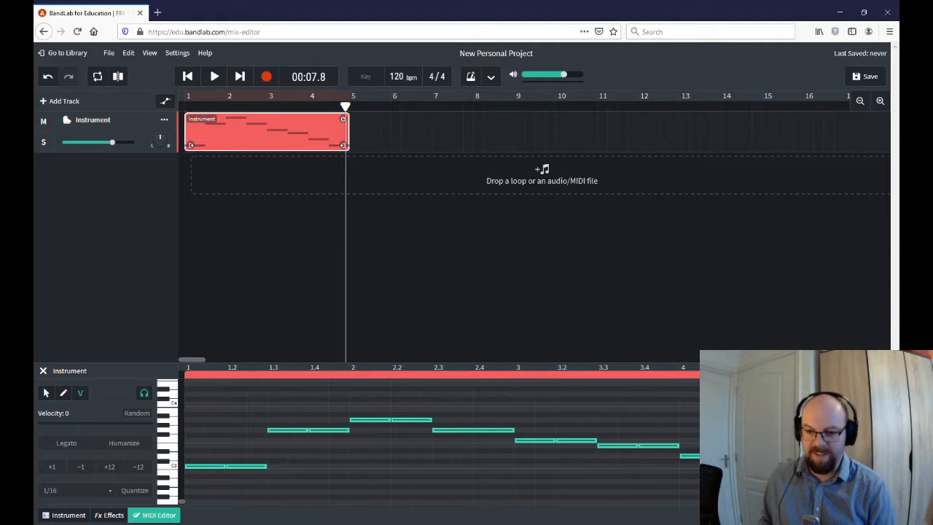
- Select all the melody notes and lower their velocity to 44
{"action": "left_click", "coordinate": [46, 393]}
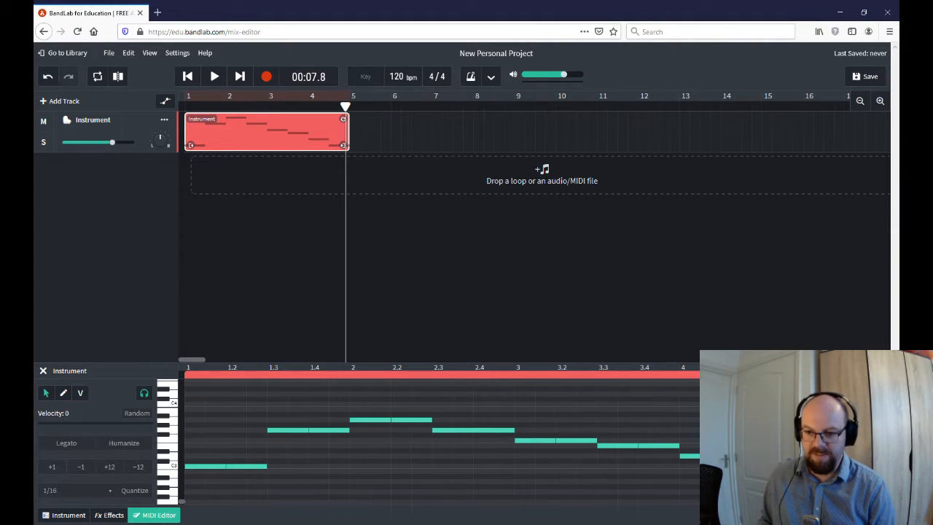
{"action": "left_click_drag", "start_coordinate": [697, 396], "coordinate": [185, 494]}
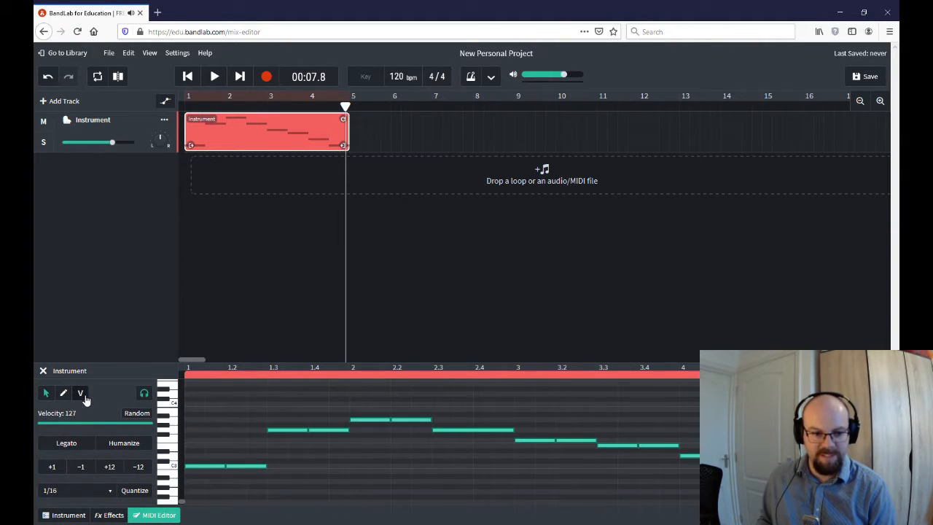
{"action": "left_click", "coordinate": [80, 393]}
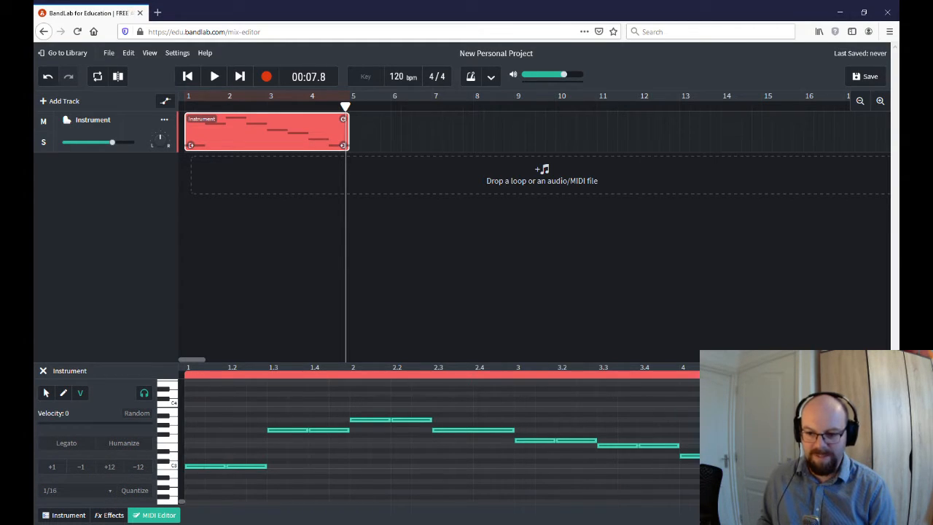
{"action": "left_click_drag", "start_coordinate": [703, 399], "coordinate": [203, 500]}
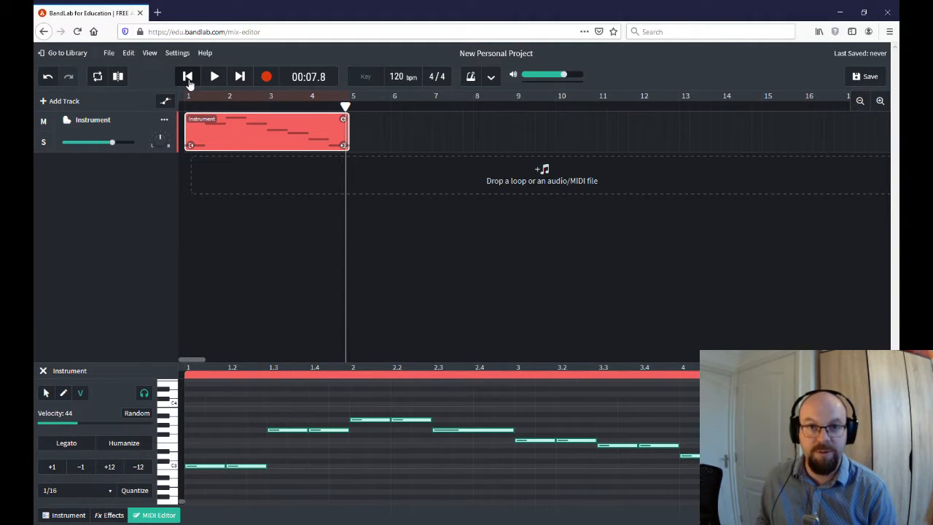
- Replay the softer melody from the start, then select the first C3 note
{"action": "left_click", "coordinate": [188, 79]}
{"action": "left_click", "coordinate": [213, 77]}
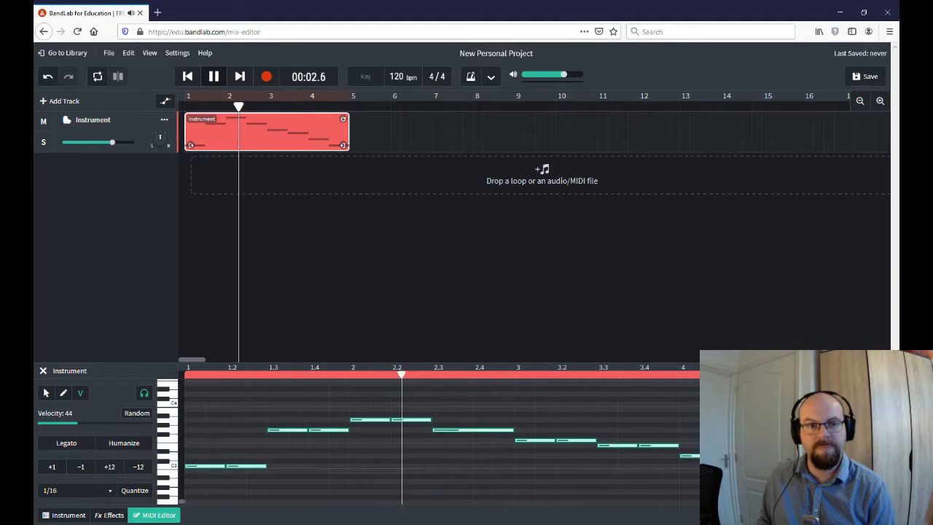
{"action": "left_click", "coordinate": [215, 77]}
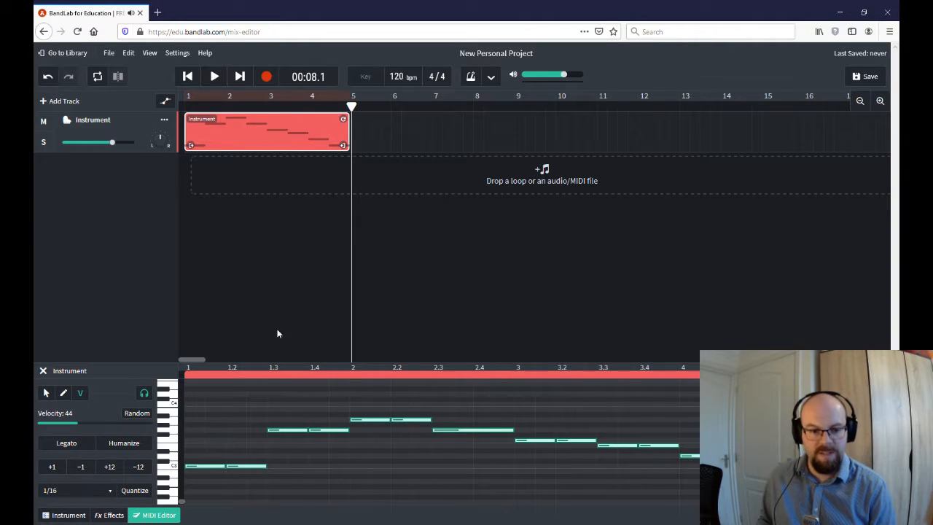
{"action": "left_click", "coordinate": [200, 467]}
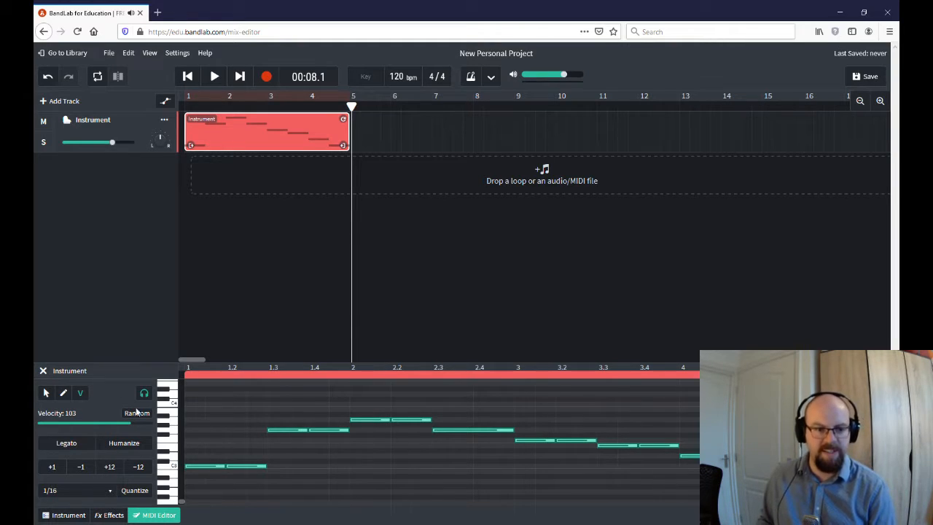
- Select the melody notes and raise their velocity to 127
{"action": "left_click", "coordinate": [218, 447]}
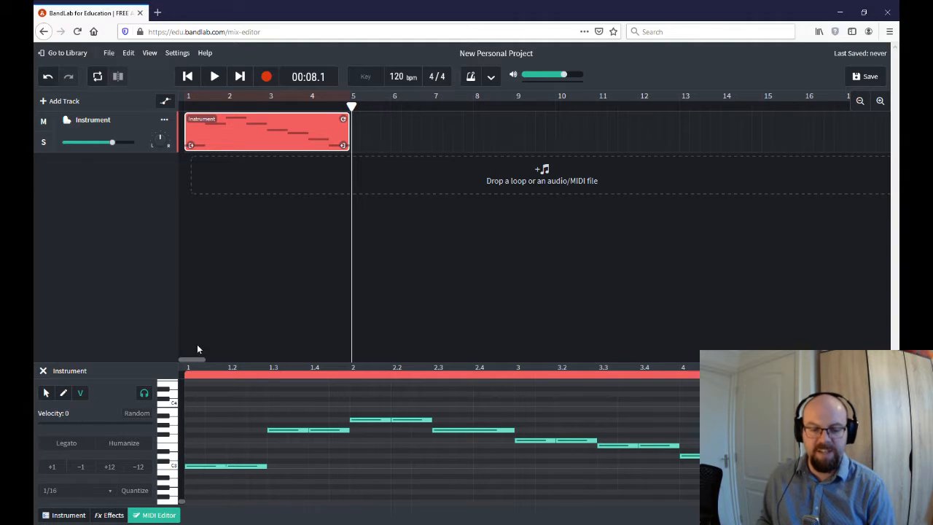
{"action": "left_click", "coordinate": [45, 394]}
{"action": "left_click", "coordinate": [208, 465]}
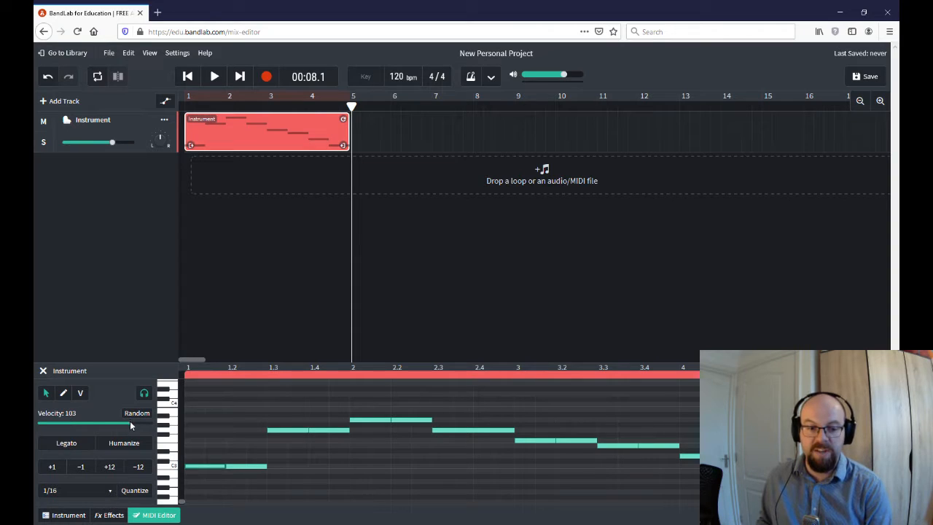
{"action": "mouse_move", "coordinate": [130, 422]}
{"action": "left_mouse_down"}
{"action": "mouse_move", "coordinate": [155, 428]}
{"action": "mouse_move", "coordinate": [144, 432]}
{"action": "left_mouse_up"}
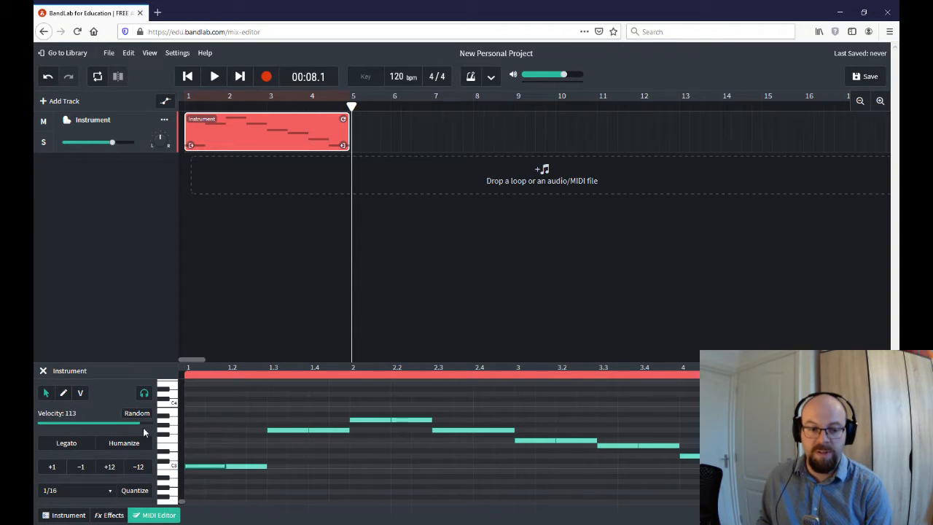
- Set the notes at 1.3 and bar 2 to velocity 119
{"action": "left_click", "coordinate": [278, 425]}
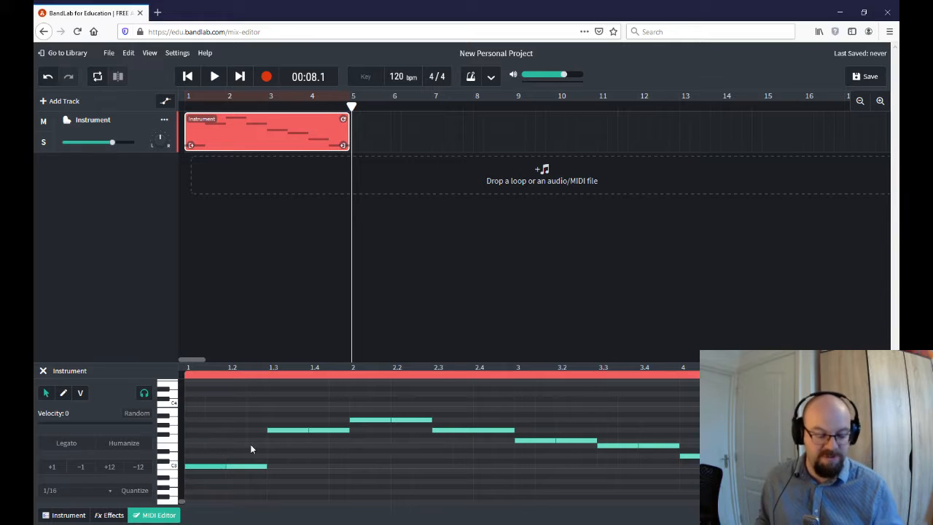
{"action": "left_click", "coordinate": [292, 429]}
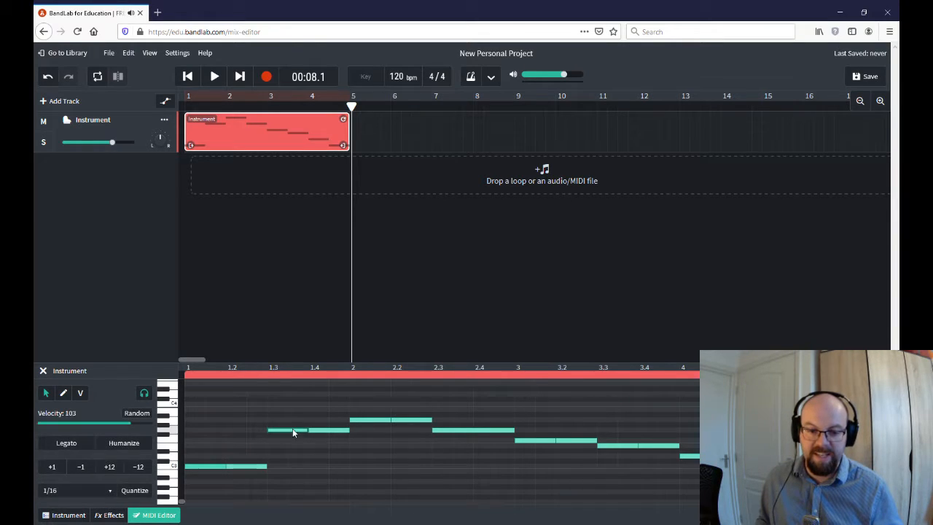
{"action": "left_click", "coordinate": [363, 420]}
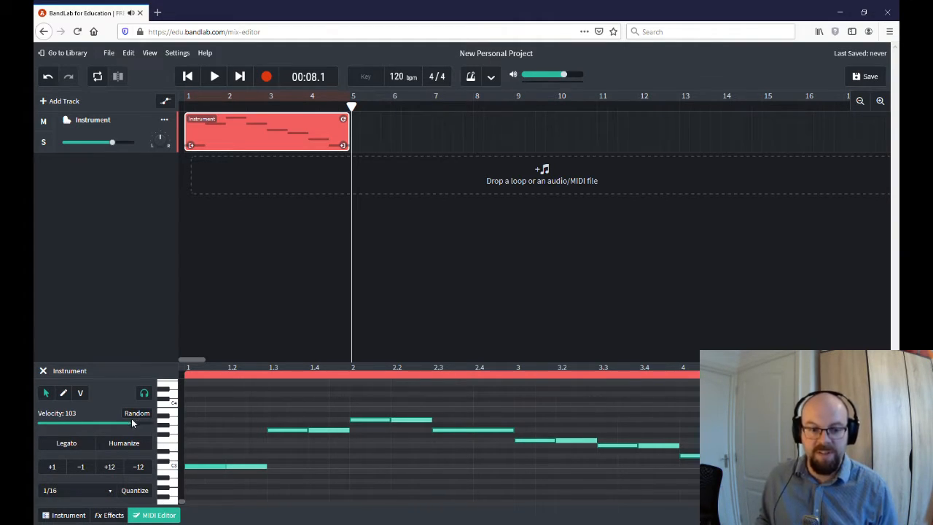
{"action": "left_click_drag", "start_coordinate": [131, 427], "coordinate": [147, 431]}
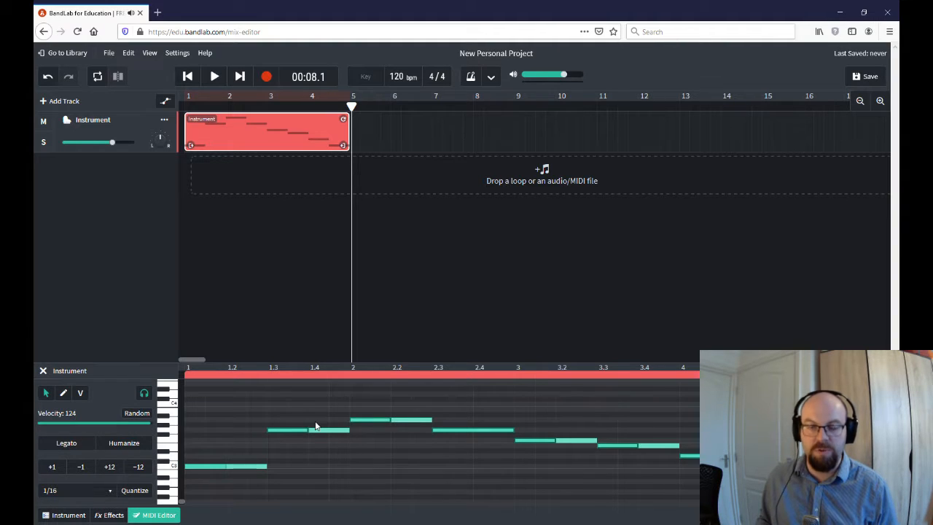
- Select the second note of each pair (1.2, 1.4, 2.2, 3.2, 3.4) and drop their velocity to 26
{"action": "left_click", "coordinate": [198, 467]}
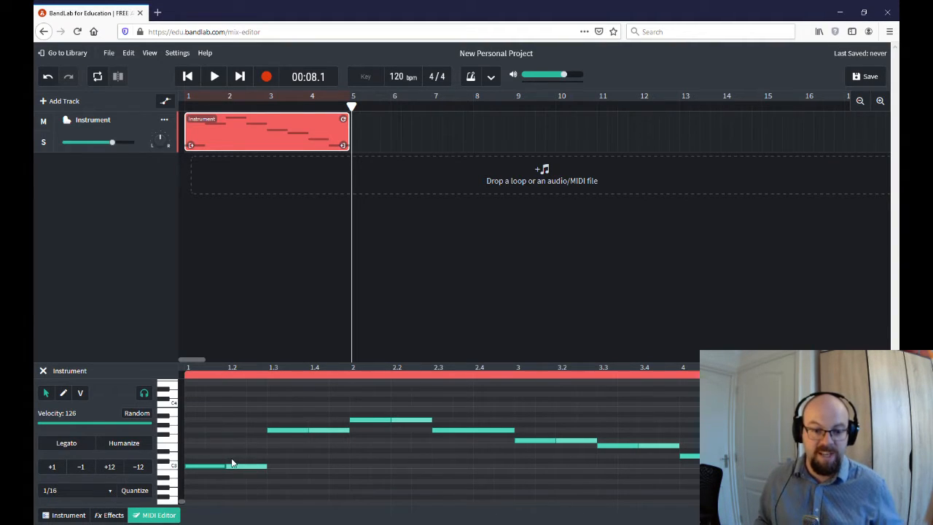
{"action": "left_click_drag", "start_coordinate": [238, 468], "coordinate": [233, 471]}
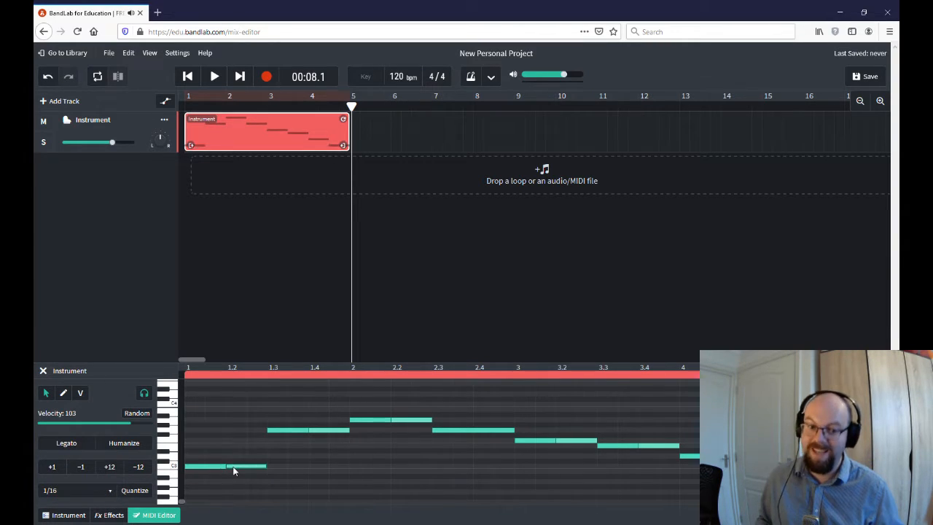
{"action": "left_click", "coordinate": [330, 429]}
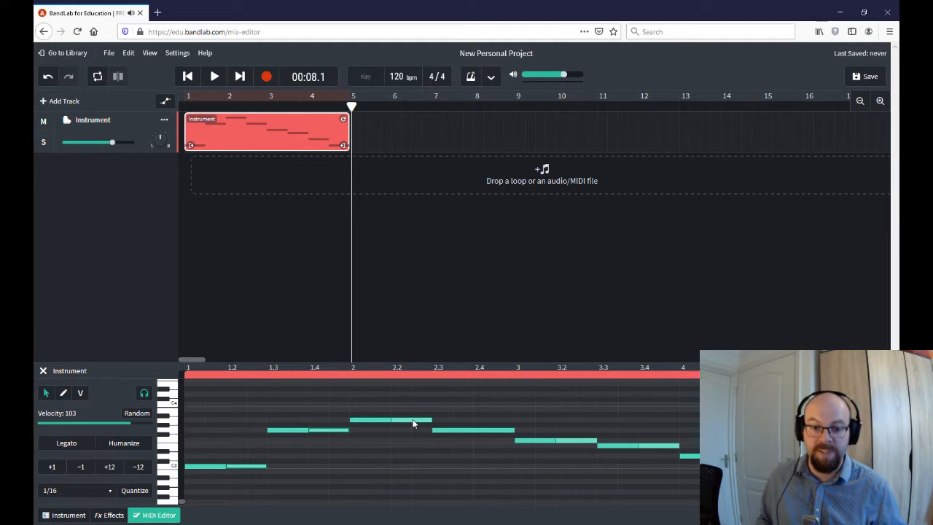
{"action": "left_click", "coordinate": [413, 420], "text": "shift"}
{"action": "left_click", "coordinate": [587, 441], "text": "shift"}
{"action": "left_click", "coordinate": [663, 447], "text": "shift"}
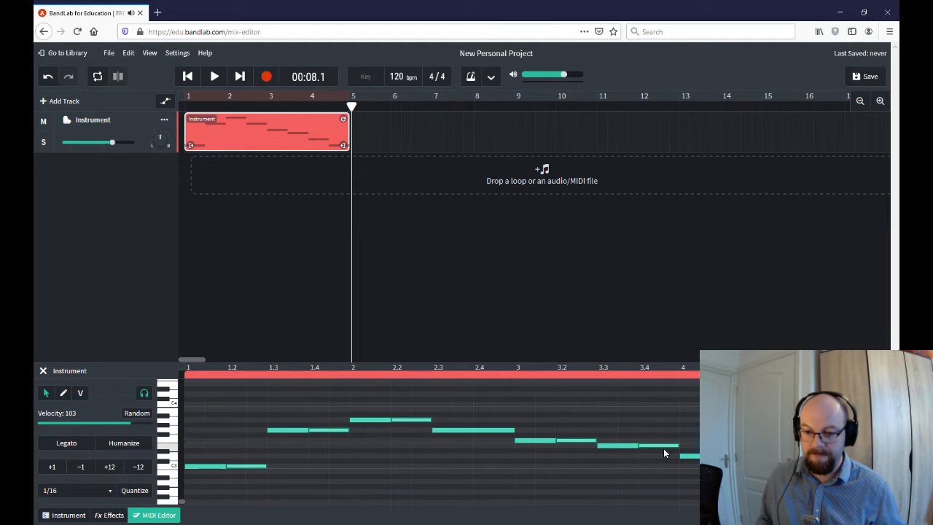
{"action": "left_click_drag", "start_coordinate": [112, 427], "coordinate": [62, 425]}
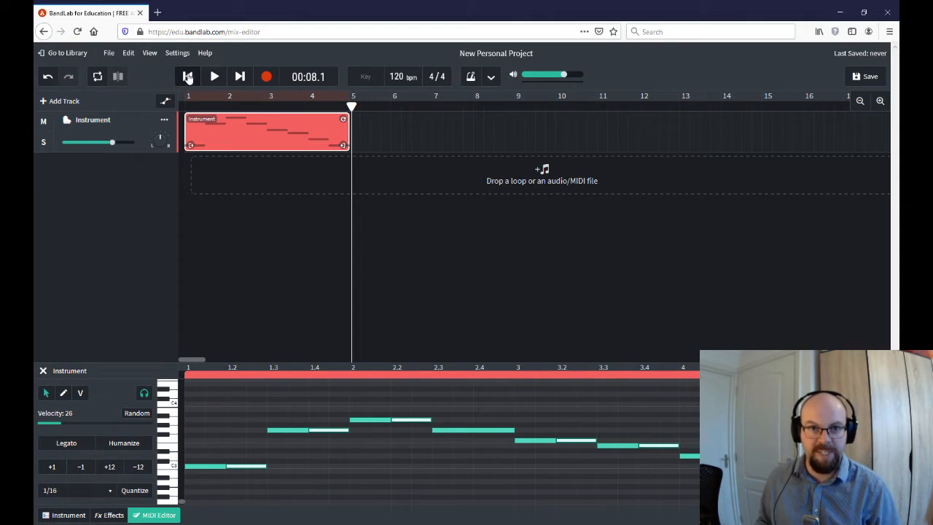
- Play the melody, raise the quiet second notes to velocity 53, and replay it
{"action": "left_click", "coordinate": [187, 77]}
{"action": "left_click", "coordinate": [213, 76]}
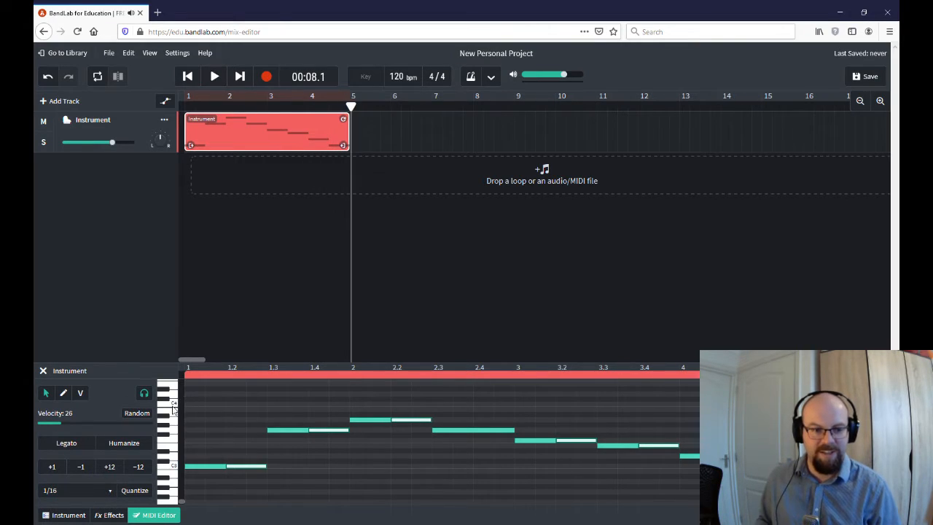
{"action": "left_click_drag", "start_coordinate": [61, 422], "coordinate": [86, 428]}
{"action": "left_click", "coordinate": [188, 75]}
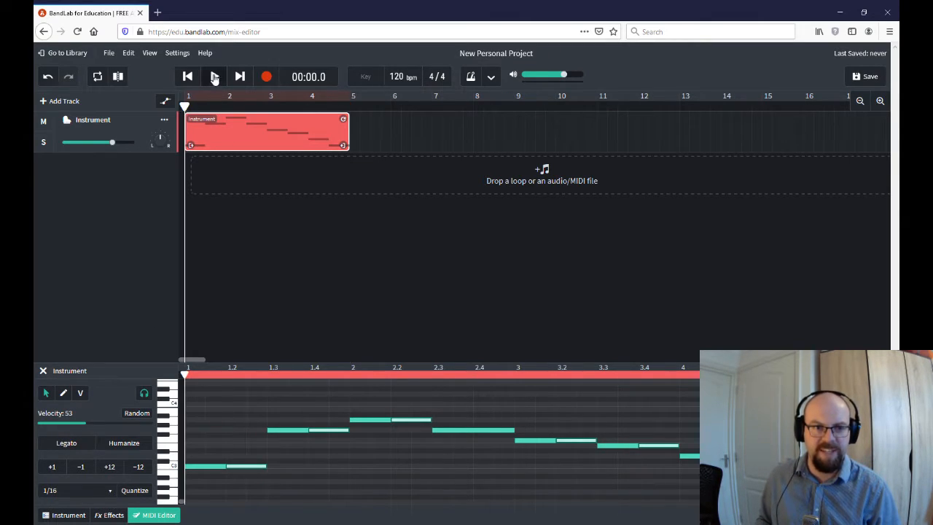
{"action": "left_click", "coordinate": [214, 77]}
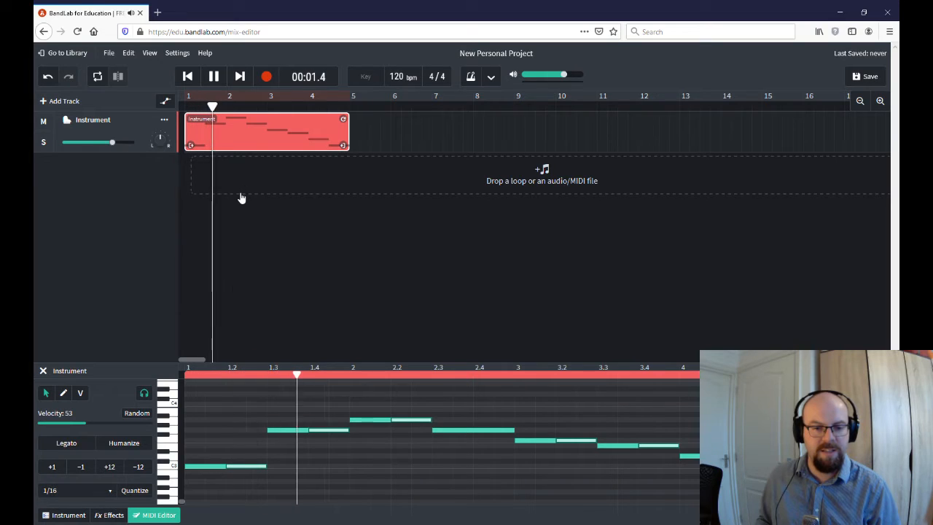
{"action": "left_click", "coordinate": [215, 77]}
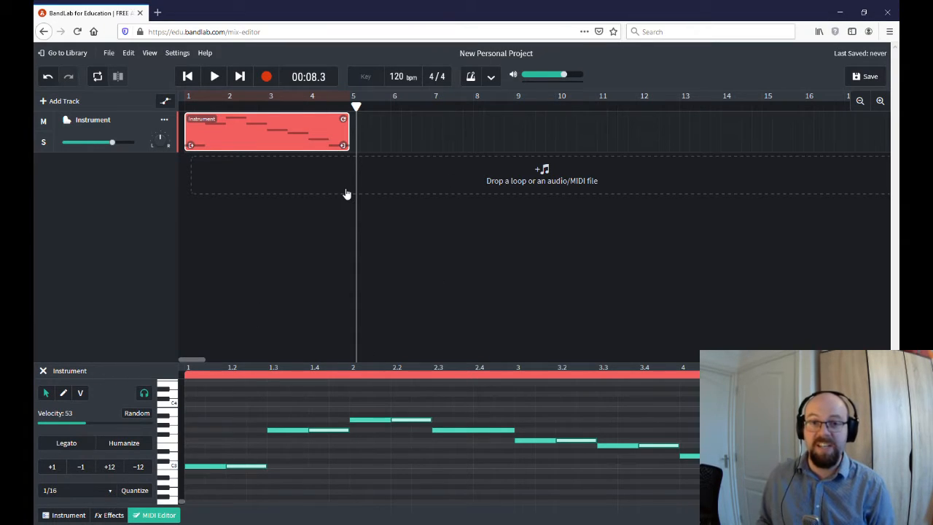
- Give the opening C3 note a random velocity, then select the second C3 note and rewind
{"action": "left_click", "coordinate": [285, 423]}
{"action": "left_click", "coordinate": [223, 466]}
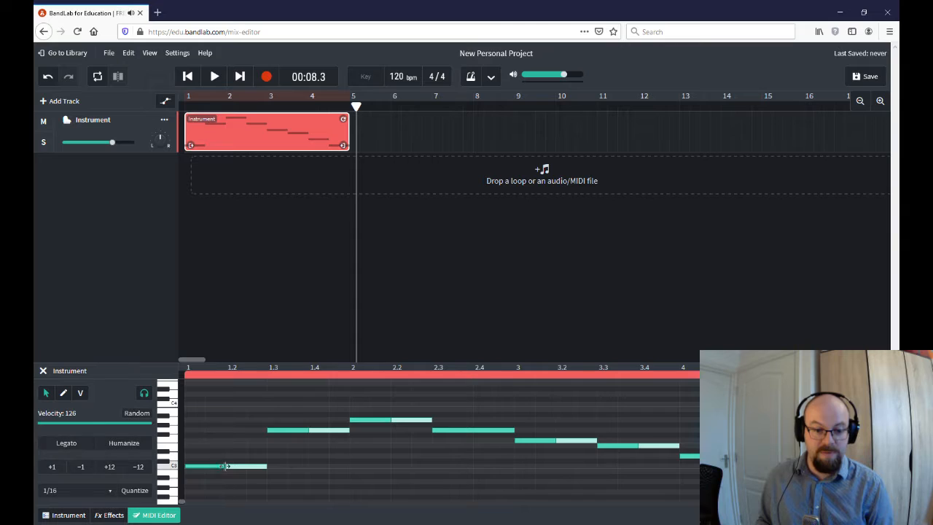
{"action": "left_click", "coordinate": [134, 415]}
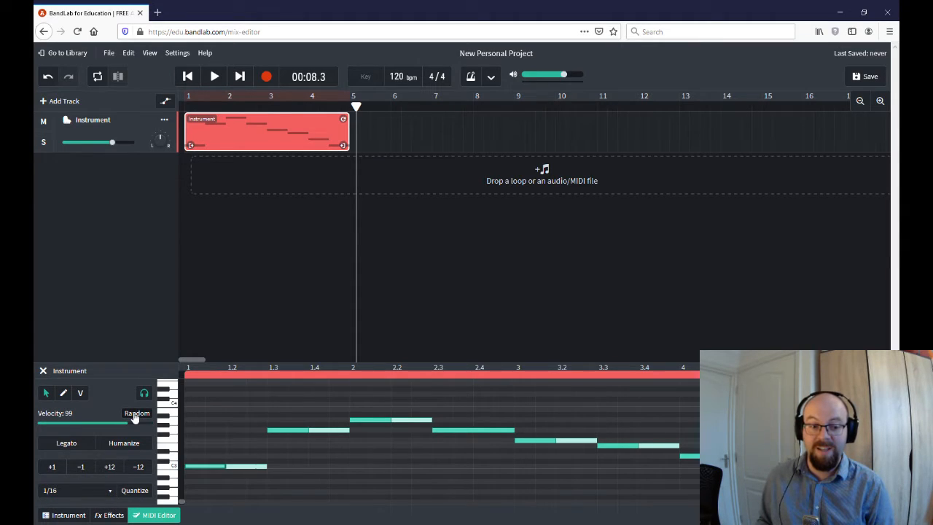
{"action": "left_click", "coordinate": [237, 470]}
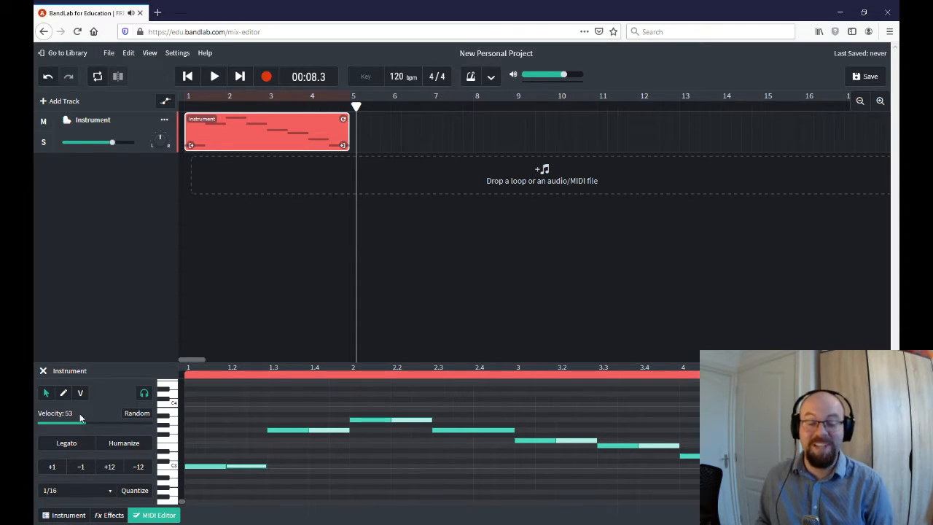
{"action": "left_click", "coordinate": [187, 76]}
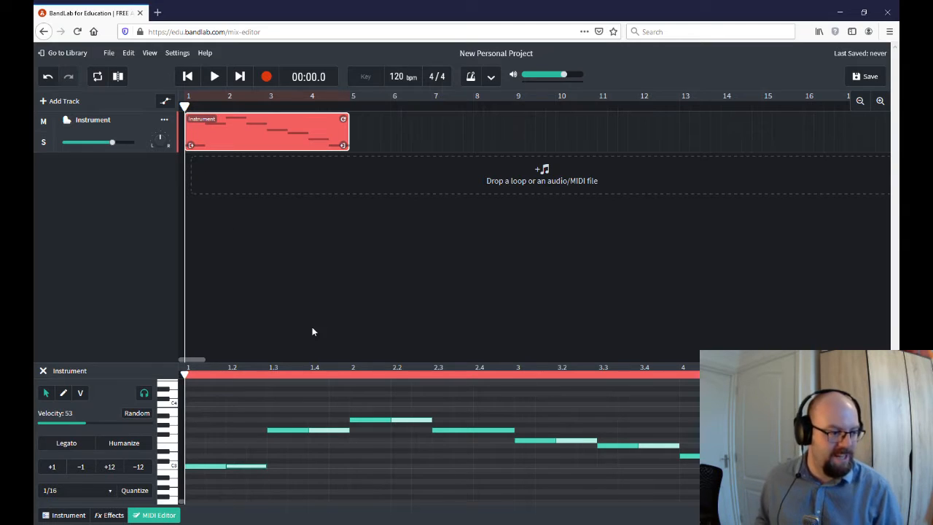
- Automate track volume from +4.8 dB at the start down to -41.3 dB near bar 4, then play it
{"action": "left_click", "coordinate": [164, 104]}
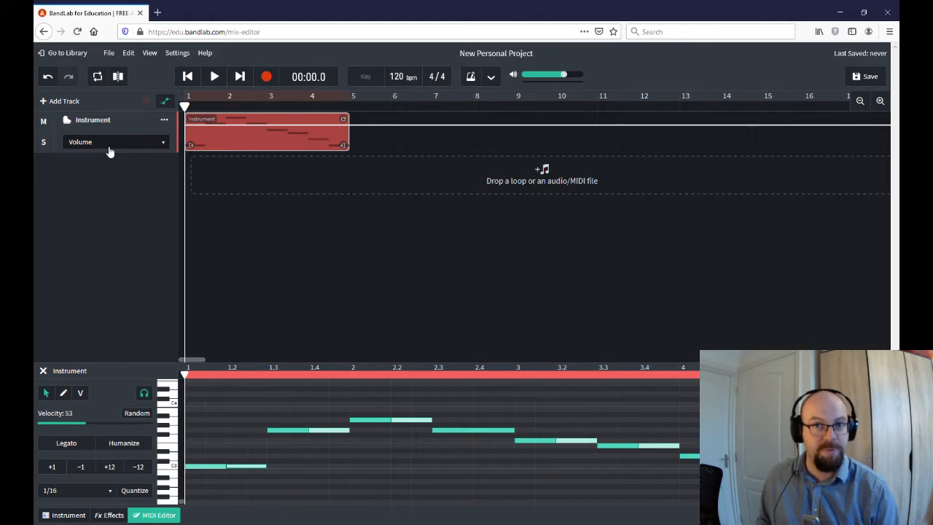
{"action": "left_click_drag", "start_coordinate": [198, 125], "coordinate": [205, 118]}
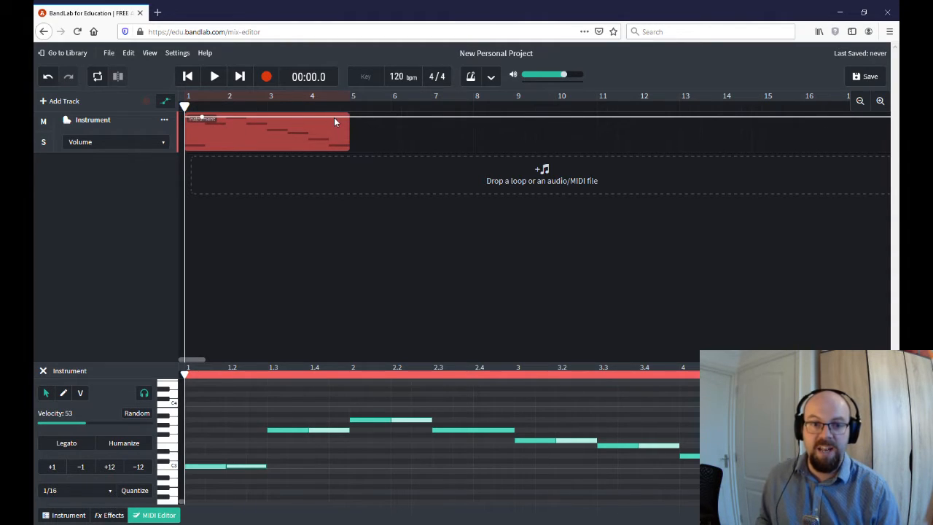
{"action": "left_click_drag", "start_coordinate": [334, 117], "coordinate": [338, 155]}
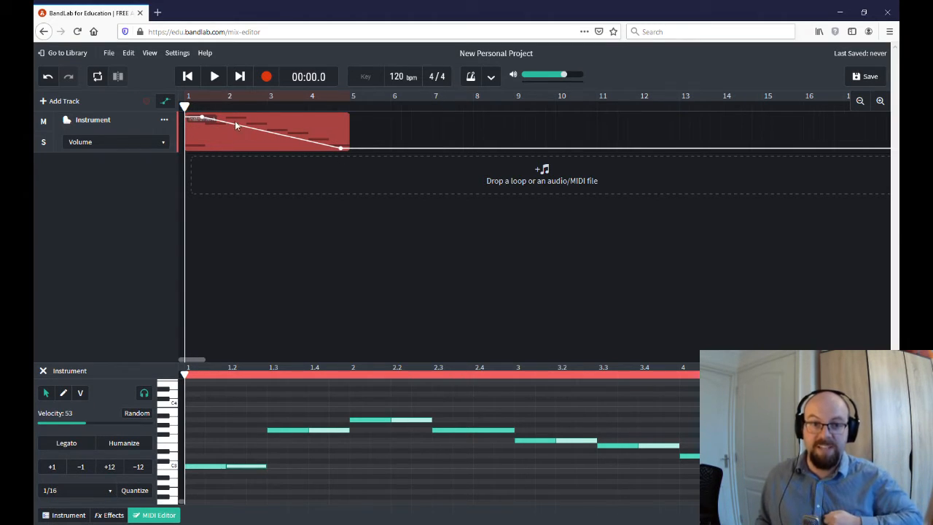
{"action": "left_click", "coordinate": [213, 77]}
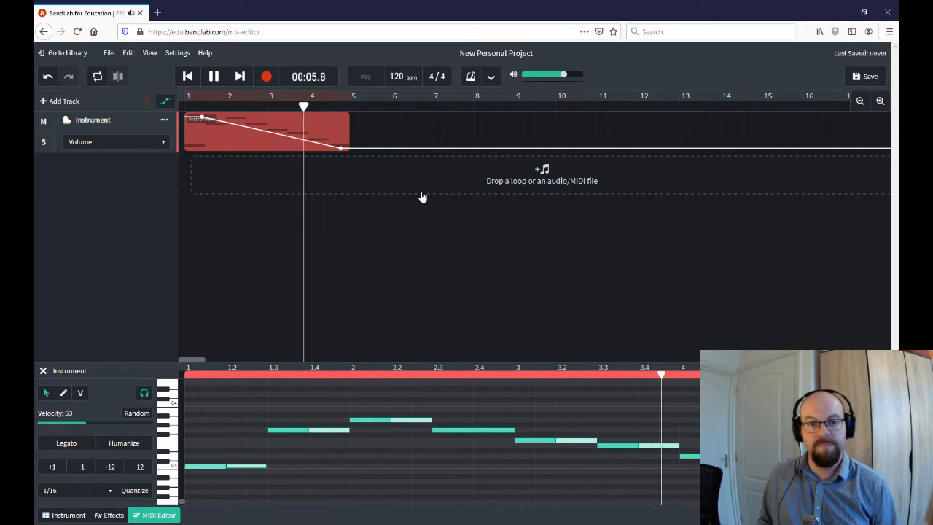
- Pull the starting volume point low and add a loud volume point at the clip's end
{"action": "left_click", "coordinate": [215, 79]}
{"action": "left_click_drag", "start_coordinate": [204, 121], "coordinate": [203, 146]}
{"action": "left_click_drag", "start_coordinate": [338, 146], "coordinate": [333, 119]}
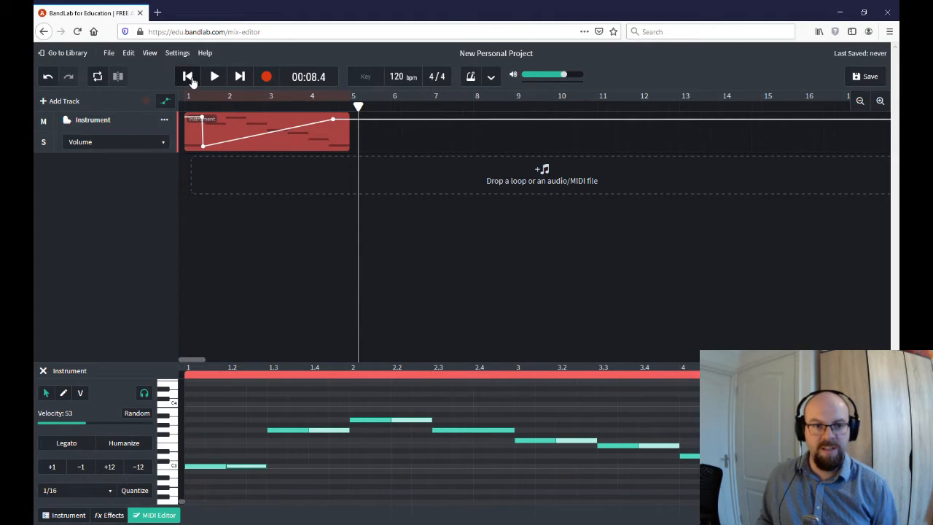
- Play back the rising volume, then add another point to bend the envelope into a zigzag
{"action": "left_click", "coordinate": [187, 75]}
{"action": "left_click", "coordinate": [215, 76]}
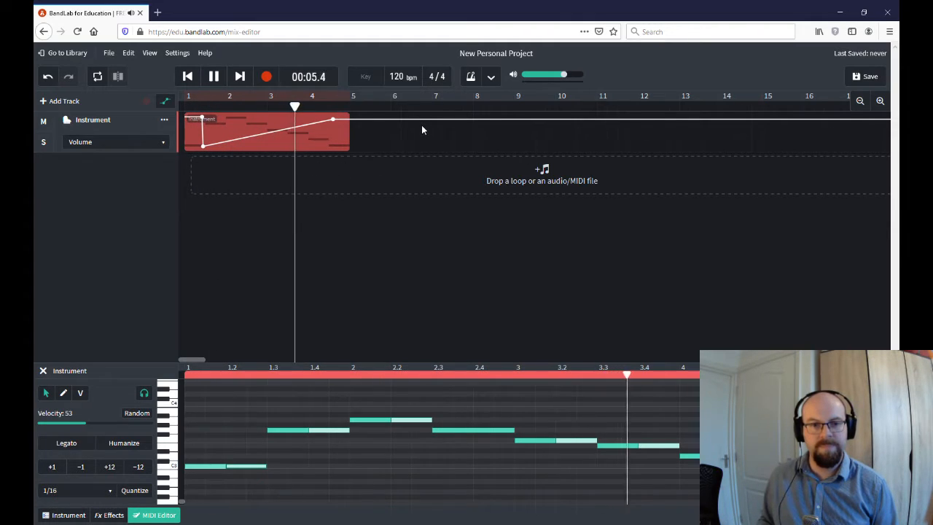
{"action": "left_click", "coordinate": [213, 77]}
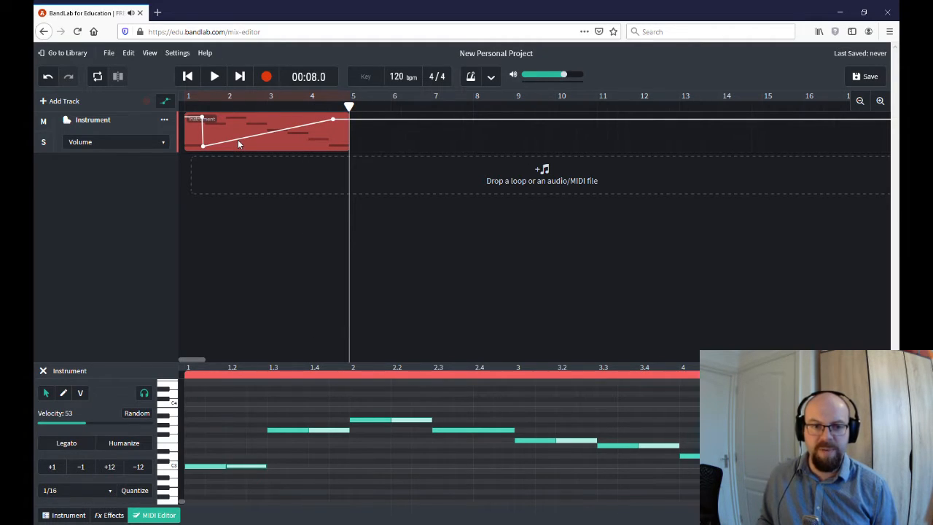
{"action": "left_click_drag", "start_coordinate": [238, 140], "coordinate": [312, 147]}
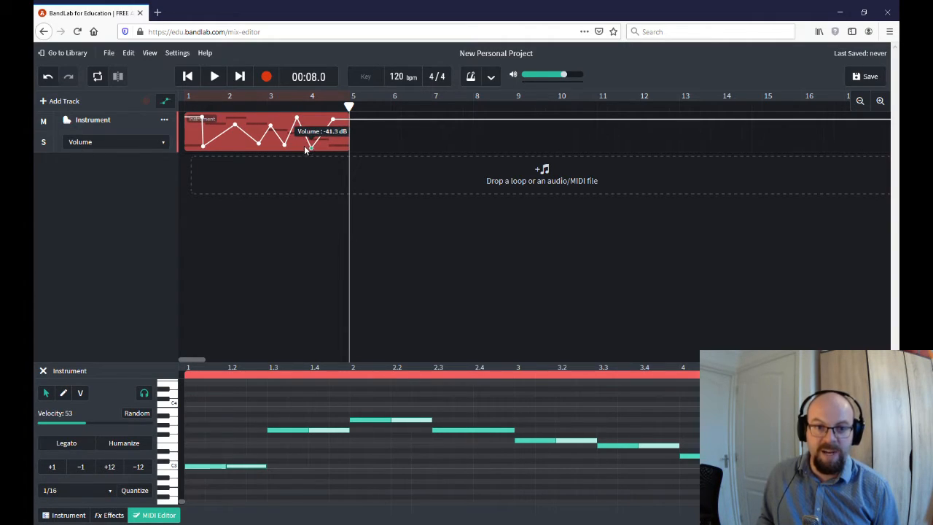
{"action": "left_click", "coordinate": [187, 79]}
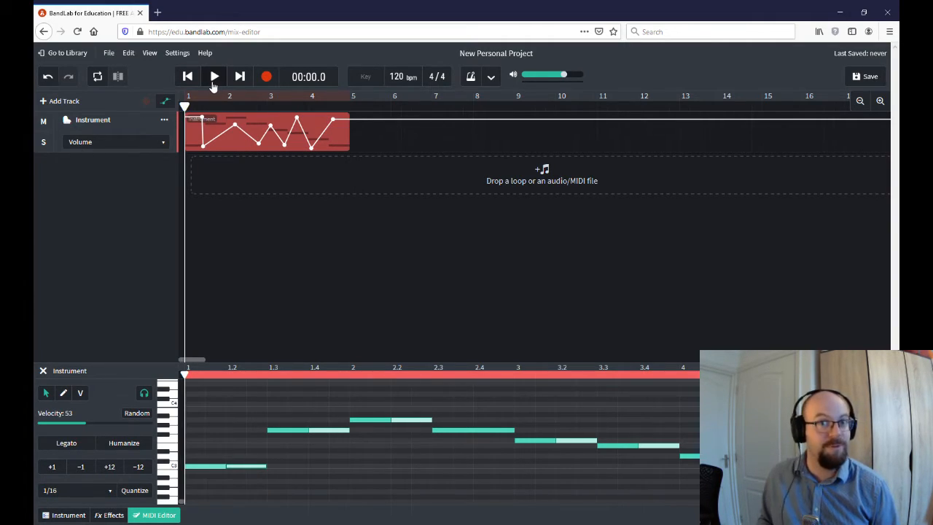
- Listen to the zigzag, keep Volume selected, and Reset Automation to flatten the volume line
{"action": "left_click", "coordinate": [212, 81]}
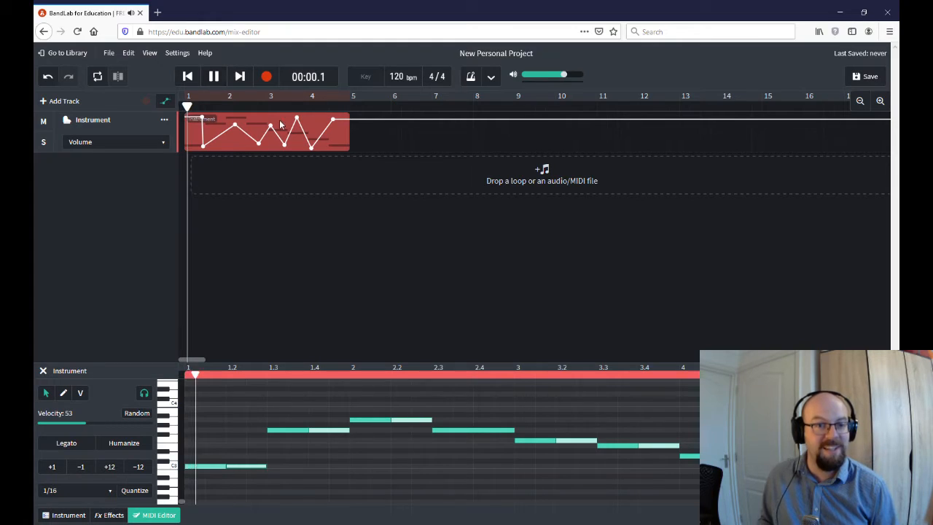
{"action": "left_click", "coordinate": [213, 77]}
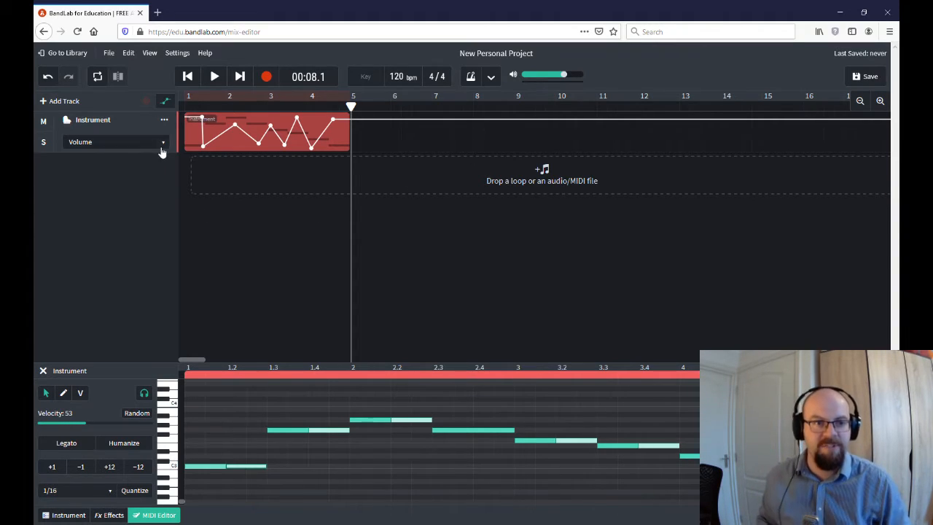
{"action": "left_click", "coordinate": [138, 143]}
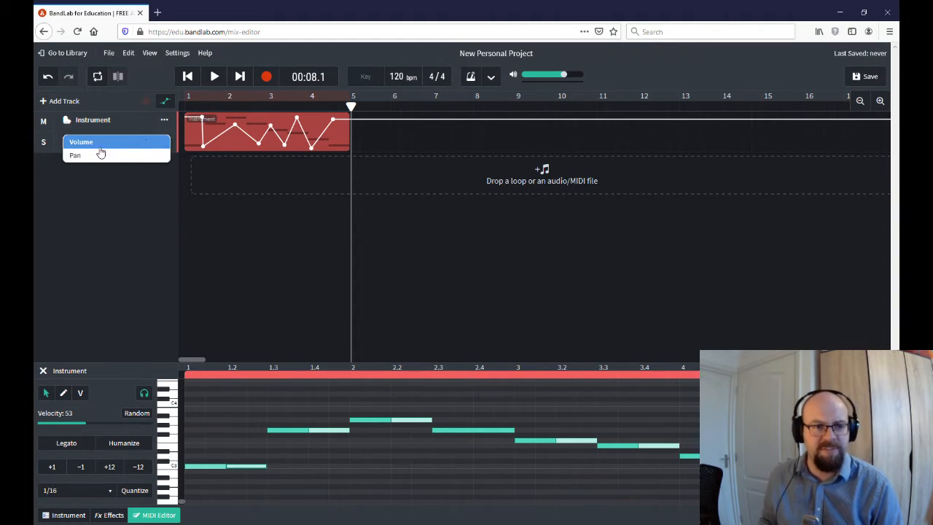
{"action": "left_click", "coordinate": [155, 143]}
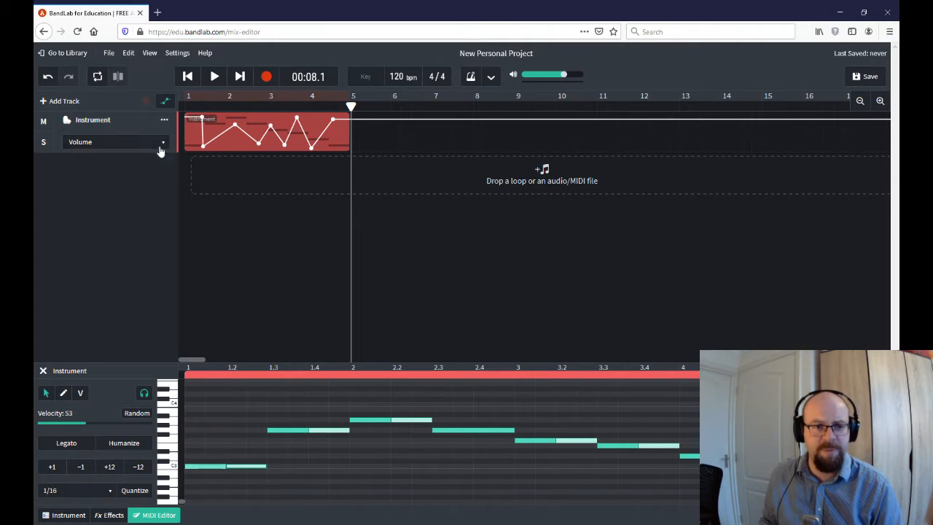
{"action": "left_click", "coordinate": [162, 144]}
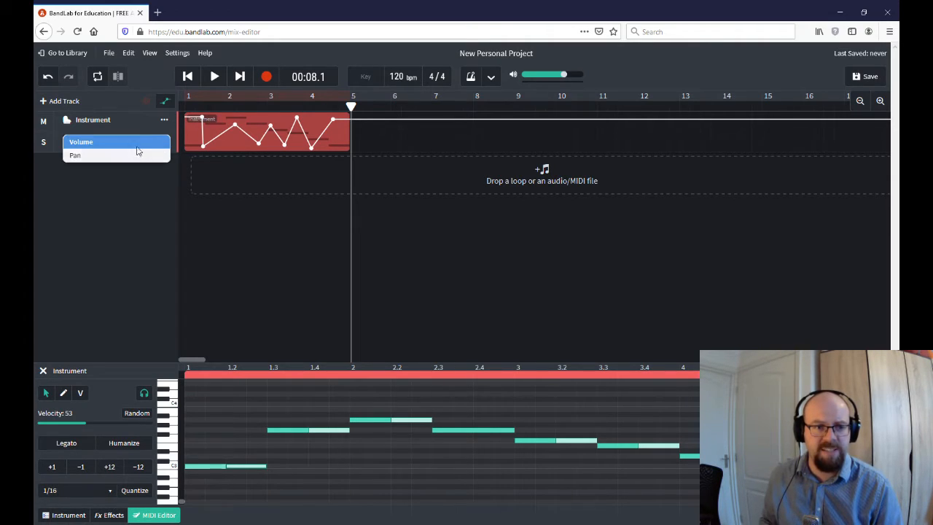
{"action": "right_click", "coordinate": [231, 132]}
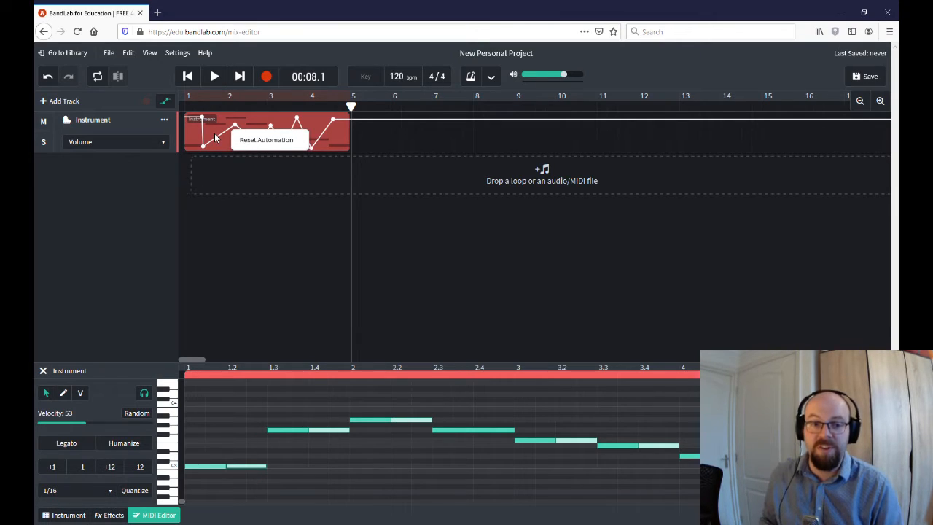
{"action": "left_click", "coordinate": [262, 140]}
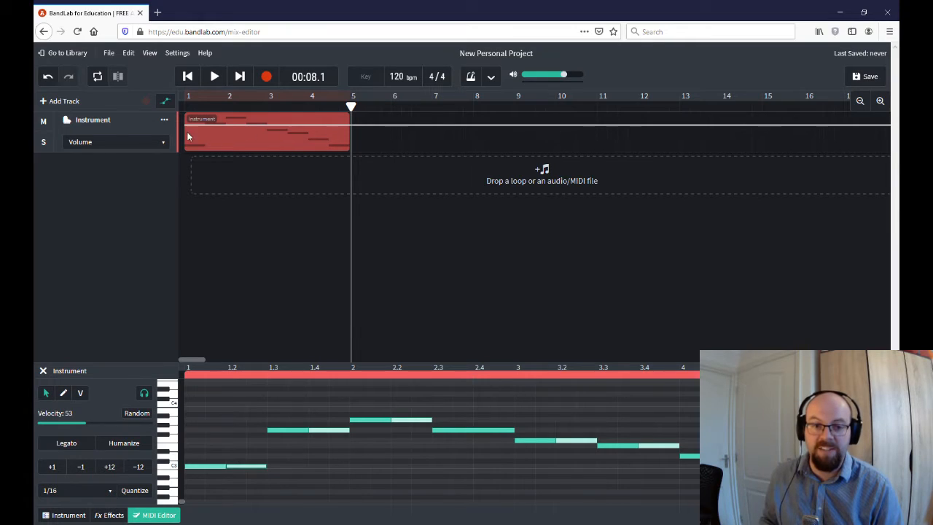
- Switch automation to Pan, raise the pan line to +49, and add a -39 point near bar 4
{"action": "left_click", "coordinate": [102, 143]}
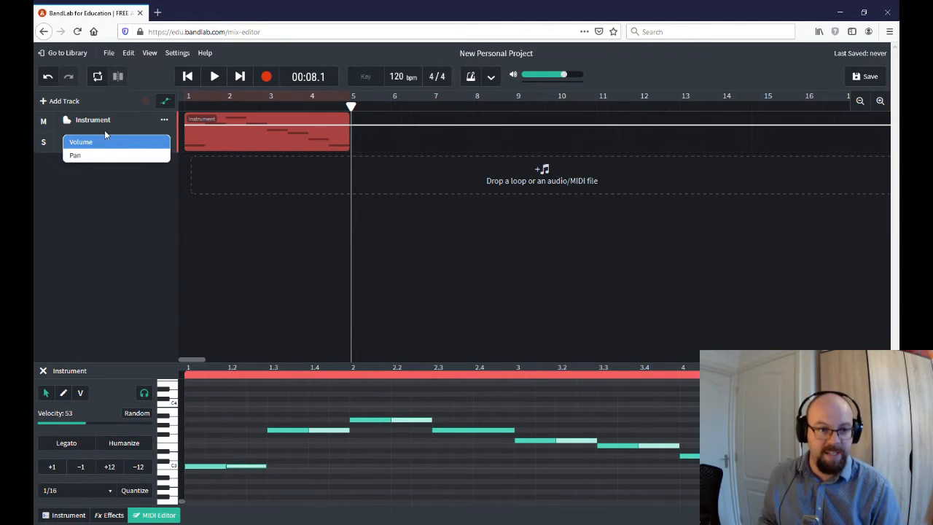
{"action": "left_click", "coordinate": [76, 156]}
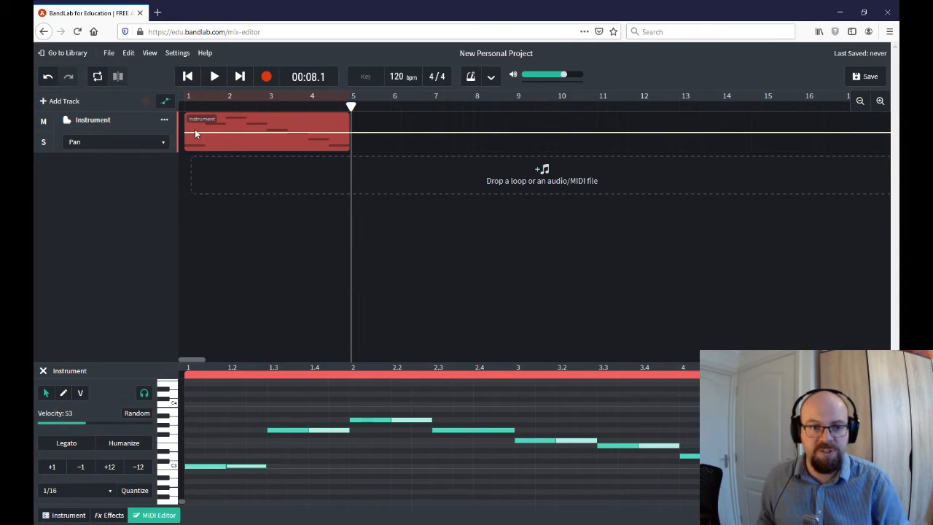
{"action": "left_click_drag", "start_coordinate": [194, 133], "coordinate": [195, 115]}
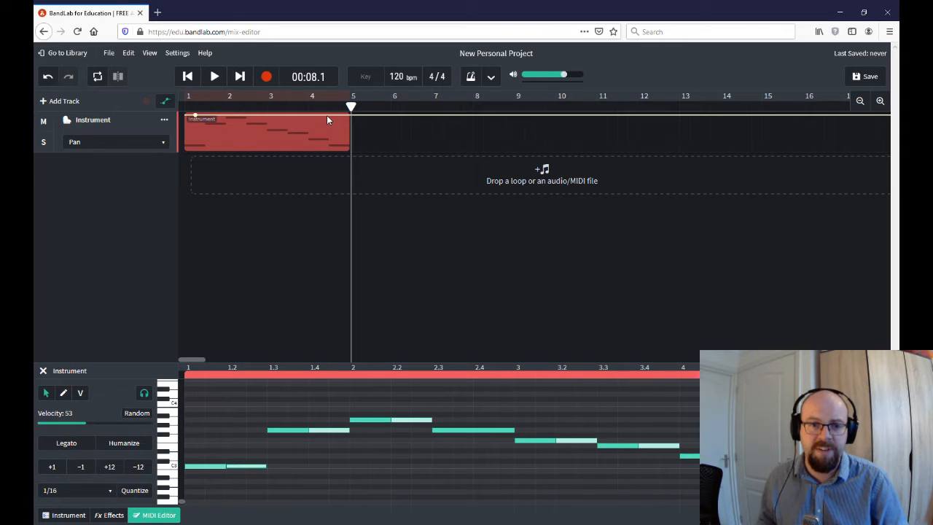
{"action": "left_click_drag", "start_coordinate": [323, 115], "coordinate": [337, 148]}
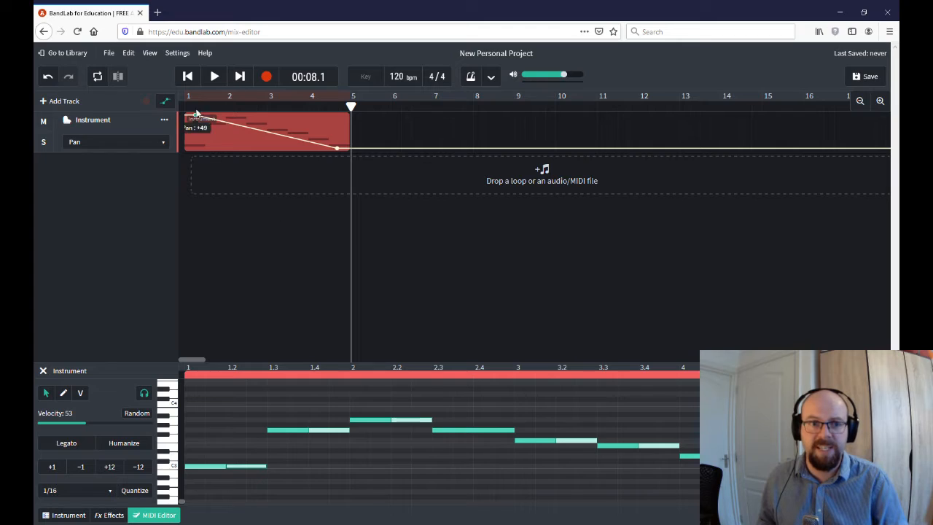
{"action": "left_click", "coordinate": [187, 76]}
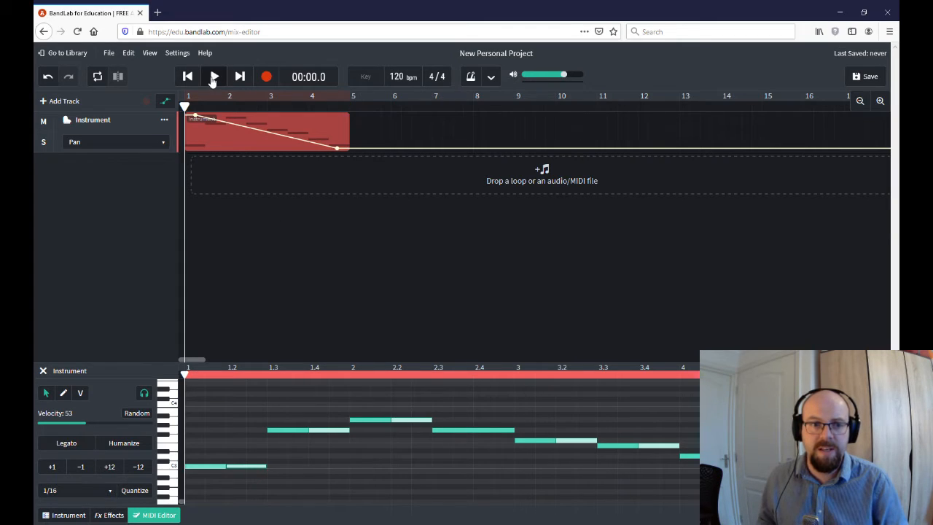
{"action": "left_click", "coordinate": [213, 77]}
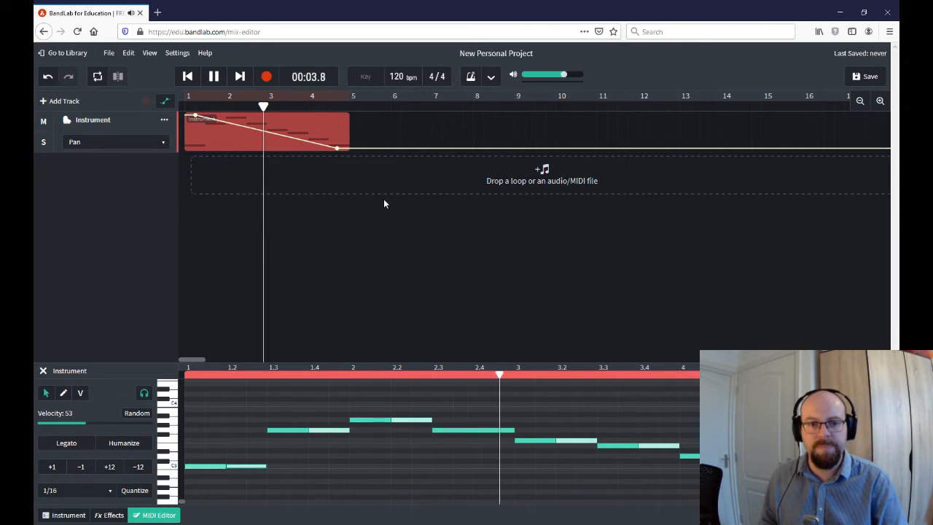
{"action": "left_click", "coordinate": [213, 78]}
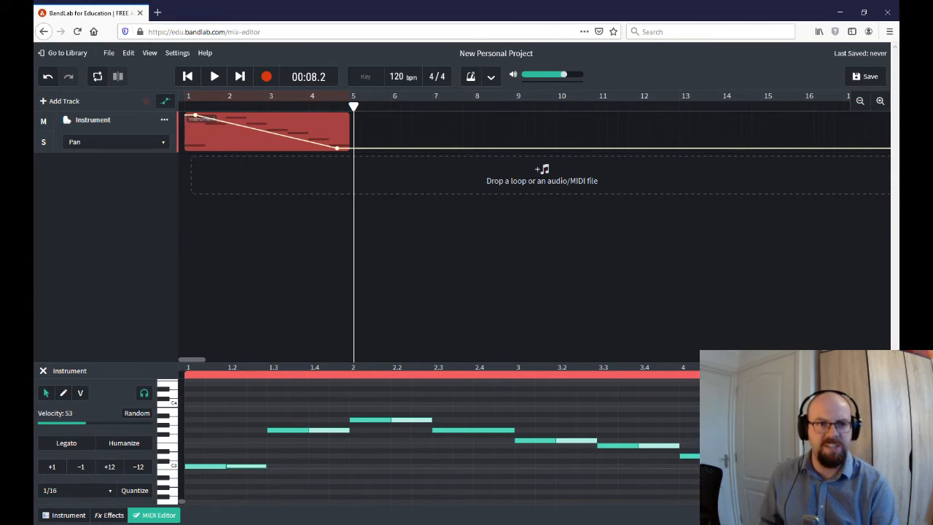
- Exit automation view and audition the beat-1.3 melody note with the pencil tool
{"action": "left_click", "coordinate": [161, 102]}
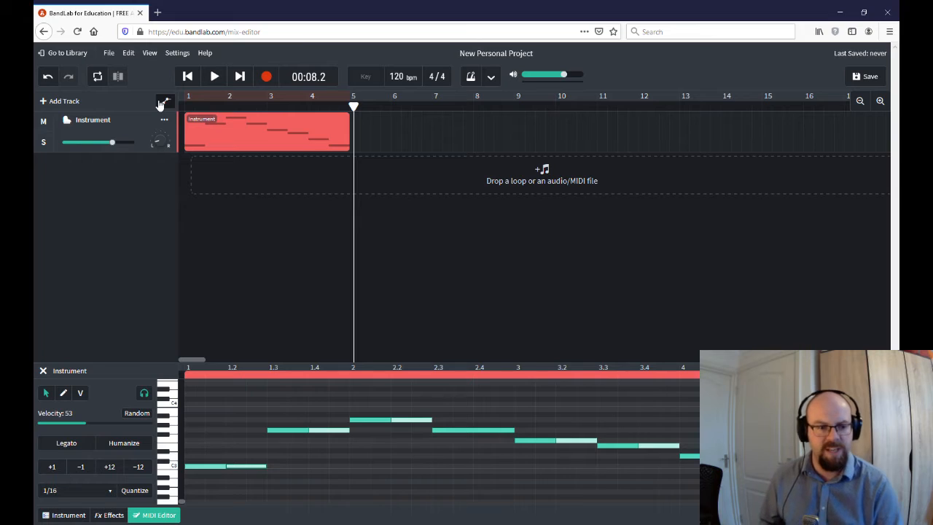
{"action": "left_click", "coordinate": [290, 430]}
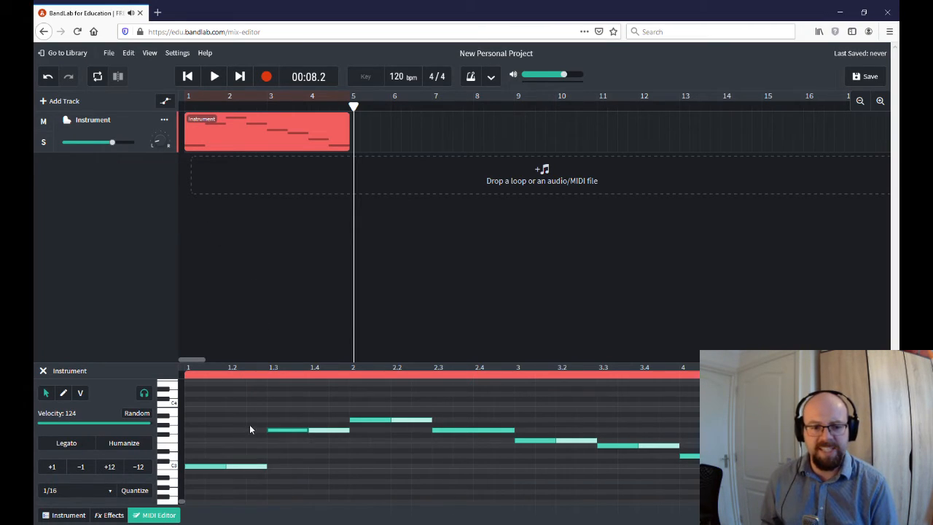
{"action": "right_click", "coordinate": [295, 434]}
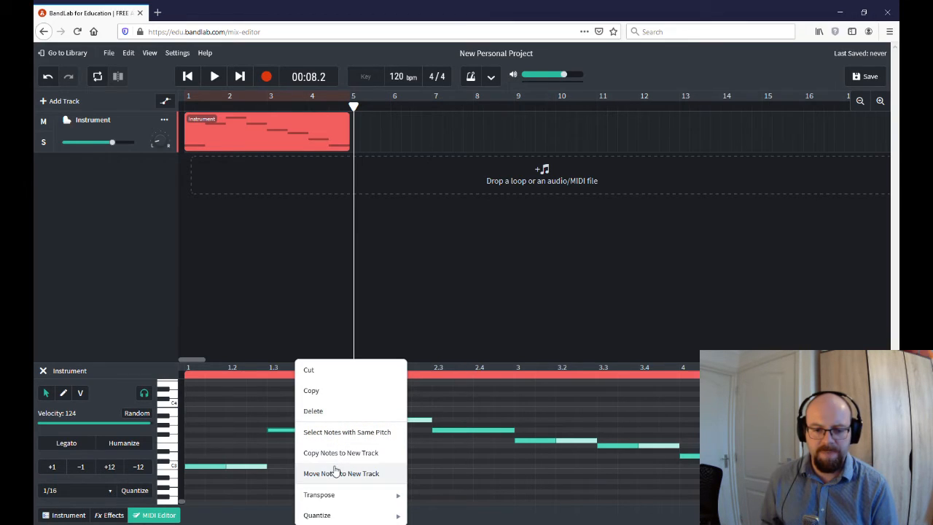
{"action": "left_click", "coordinate": [63, 394]}
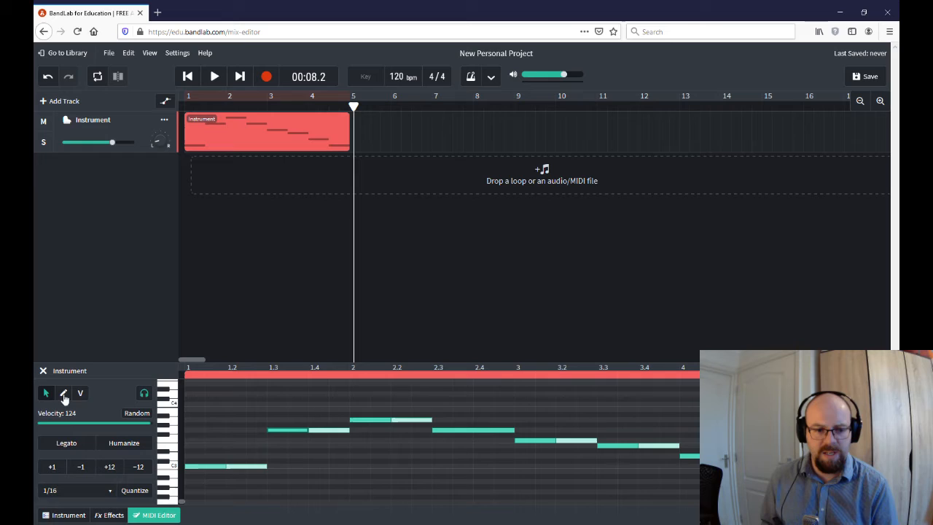
{"action": "left_click", "coordinate": [287, 431]}
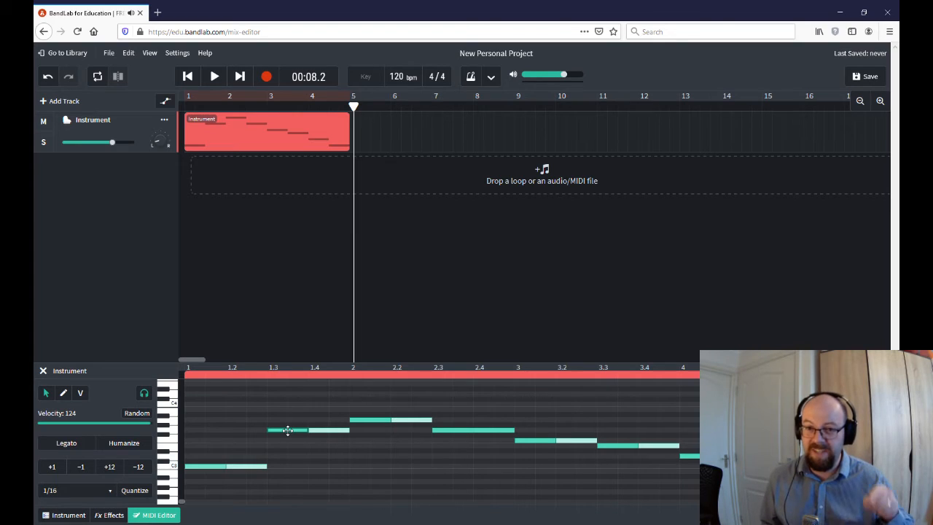
{"action": "mouse_move", "coordinate": [288, 431]}
{"action": "left_mouse_down"}
{"action": "mouse_move", "coordinate": [287, 385]}
{"action": "mouse_move", "coordinate": [296, 479]}
{"action": "mouse_move", "coordinate": [293, 431]}
{"action": "left_mouse_up"}
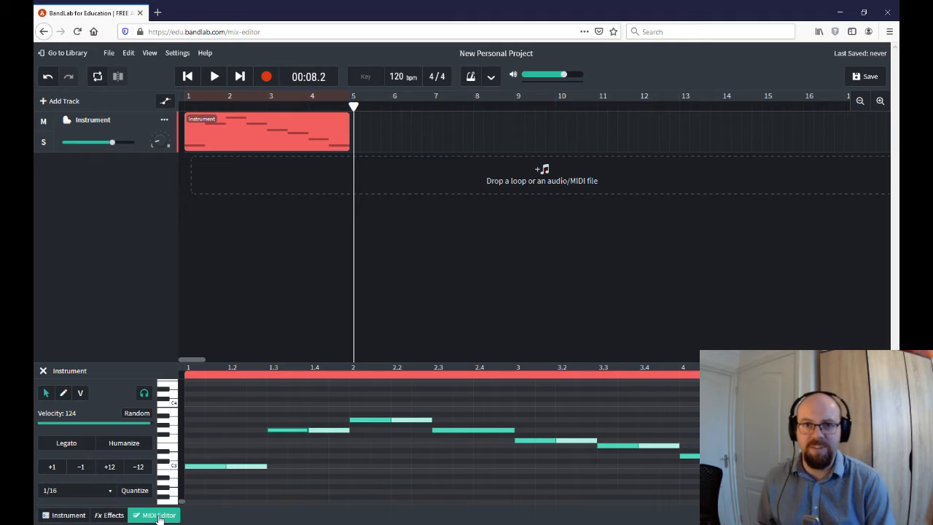
- Add a second instrument track and mute the first Instrument track
{"action": "left_click", "coordinate": [73, 516]}
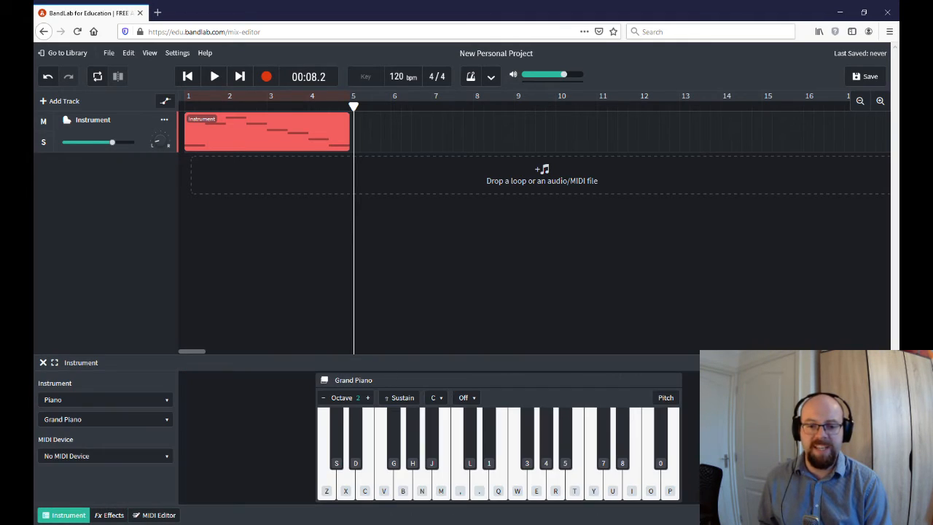
{"action": "left_click", "coordinate": [46, 102]}
{"action": "left_click", "coordinate": [277, 257]}
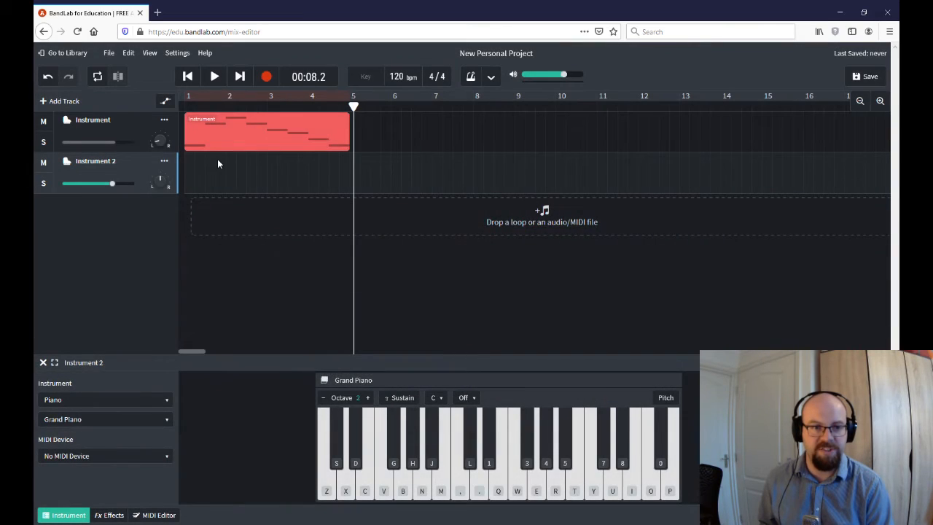
{"action": "left_click", "coordinate": [43, 121]}
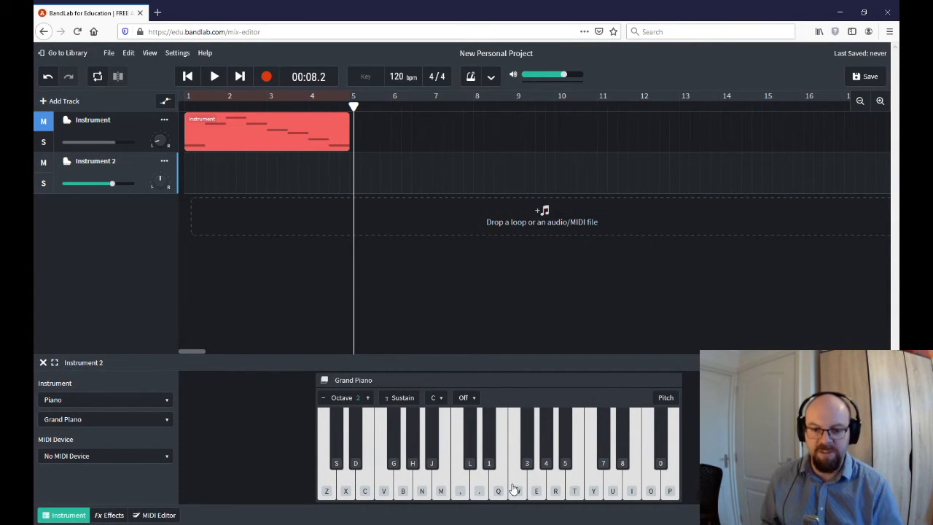
- Record a live piano part on Instrument 2 from the song start using the on-screen keys
{"action": "left_click", "coordinate": [187, 76]}
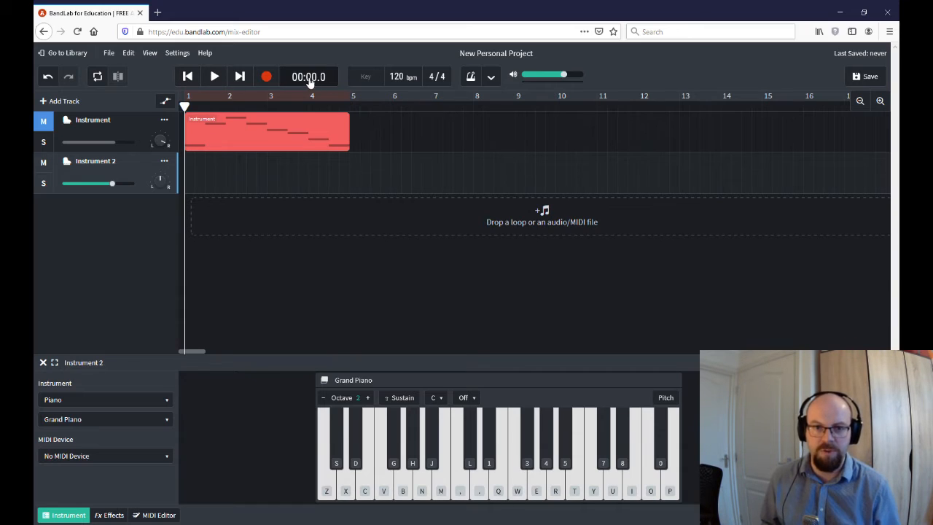
{"action": "left_click", "coordinate": [470, 77]}
{"action": "left_click", "coordinate": [266, 75]}
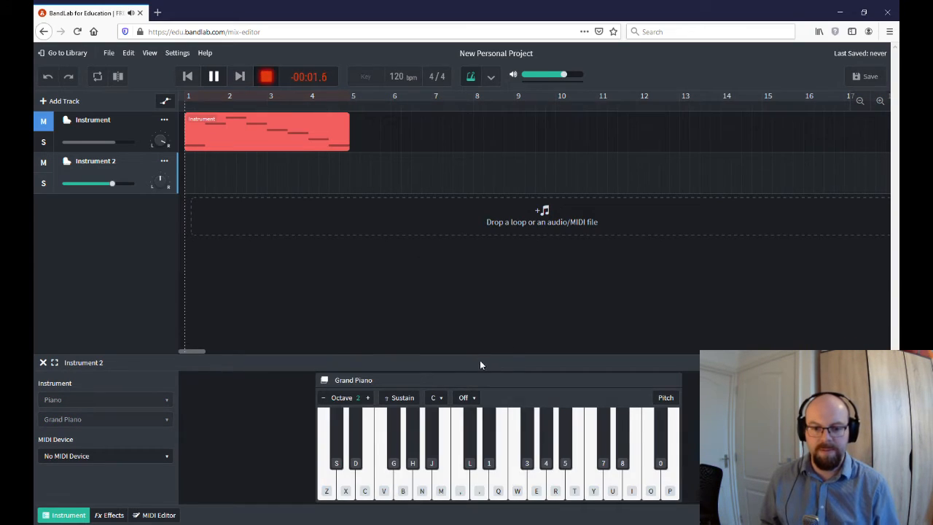
{"action": "left_click", "coordinate": [460, 491]}
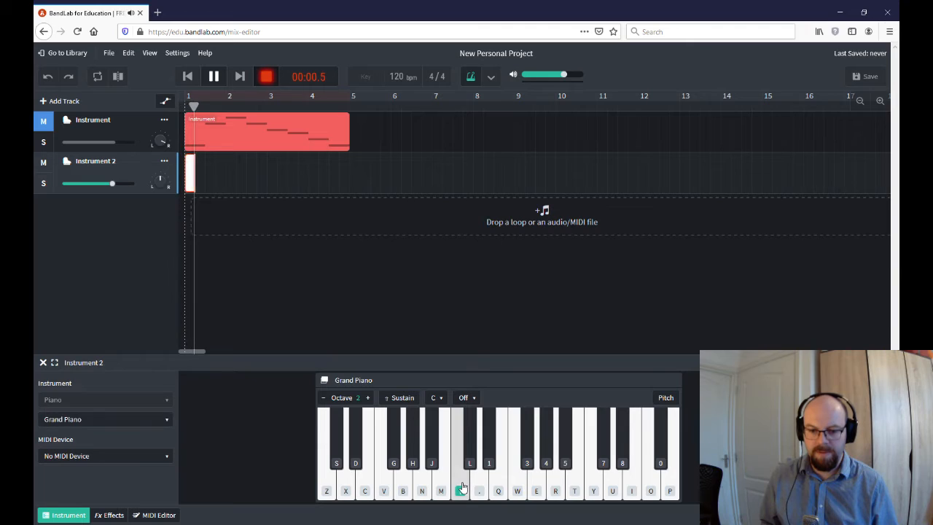
{"action": "left_click", "coordinate": [537, 491]}
{"action": "left_click", "coordinate": [540, 495]}
{"action": "left_click", "coordinate": [558, 491]}
{"action": "left_click", "coordinate": [558, 491]}
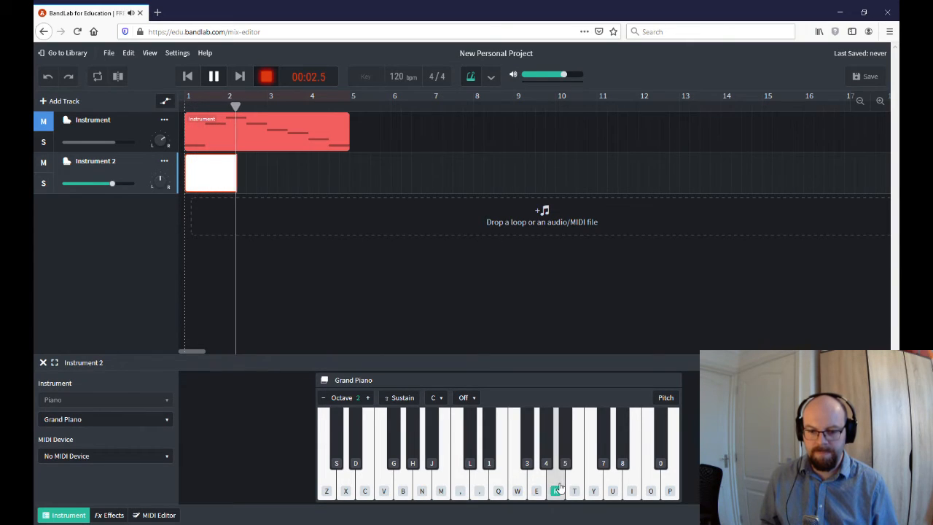
{"action": "left_click", "coordinate": [540, 489]}
{"action": "left_click", "coordinate": [517, 490]}
{"action": "left_click", "coordinate": [516, 490]}
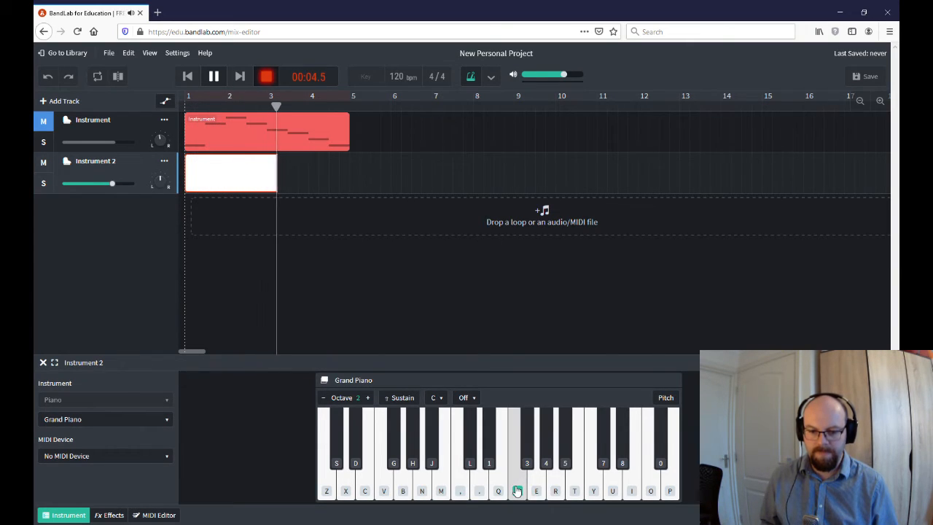
{"action": "left_click", "coordinate": [507, 491]}
{"action": "left_click", "coordinate": [501, 491]}
{"action": "left_click", "coordinate": [480, 490]}
{"action": "left_click", "coordinate": [479, 491]}
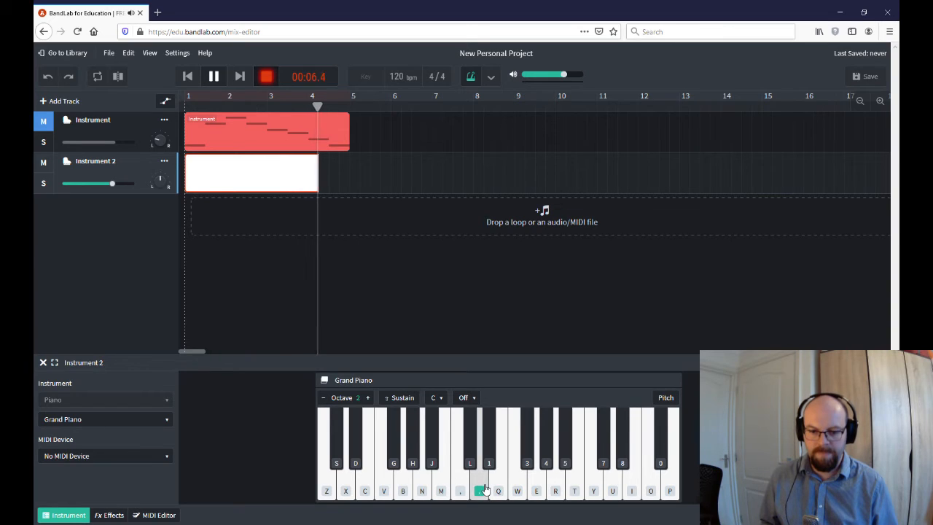
{"action": "left_click", "coordinate": [461, 491]}
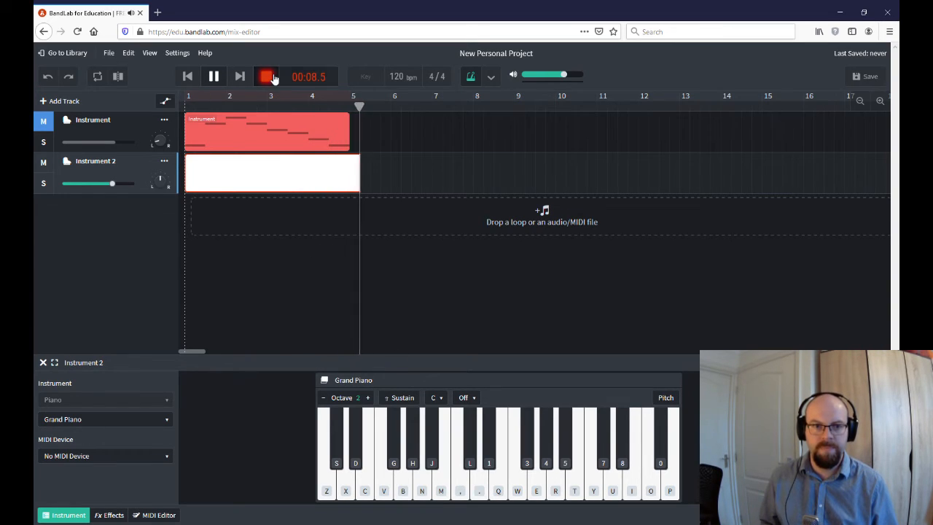
{"action": "key", "text": "space"}
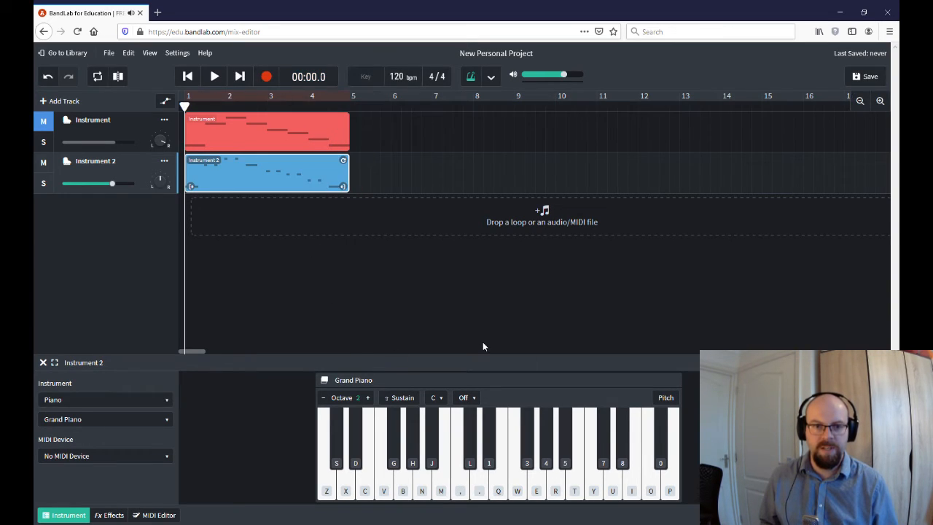
- Play back the new take, turn the metronome off, and show Instrument 2's notes in the MIDI Editor
{"action": "left_click", "coordinate": [209, 78]}
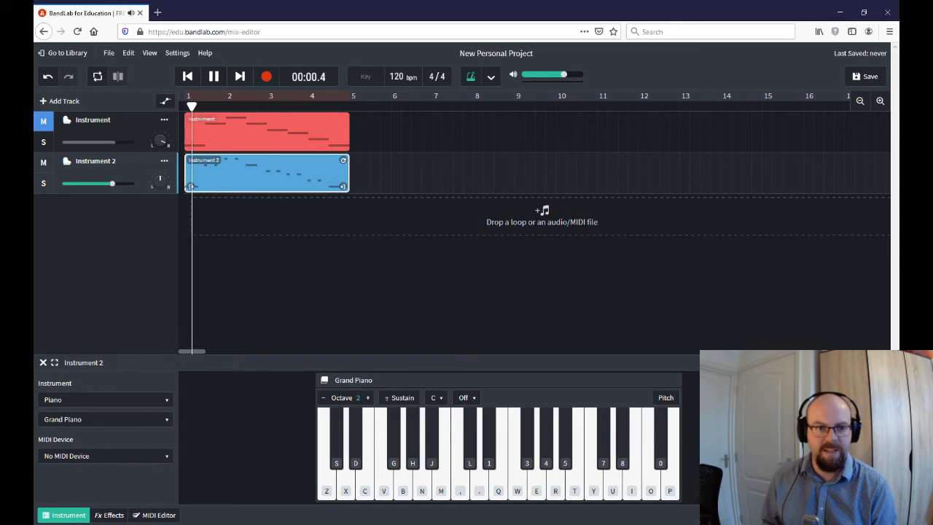
{"action": "left_click", "coordinate": [216, 80]}
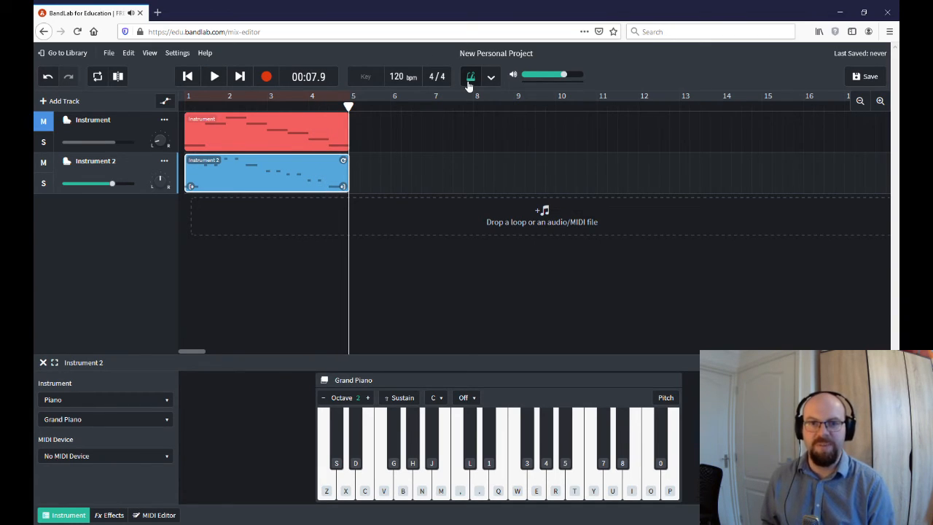
{"action": "left_click", "coordinate": [470, 79]}
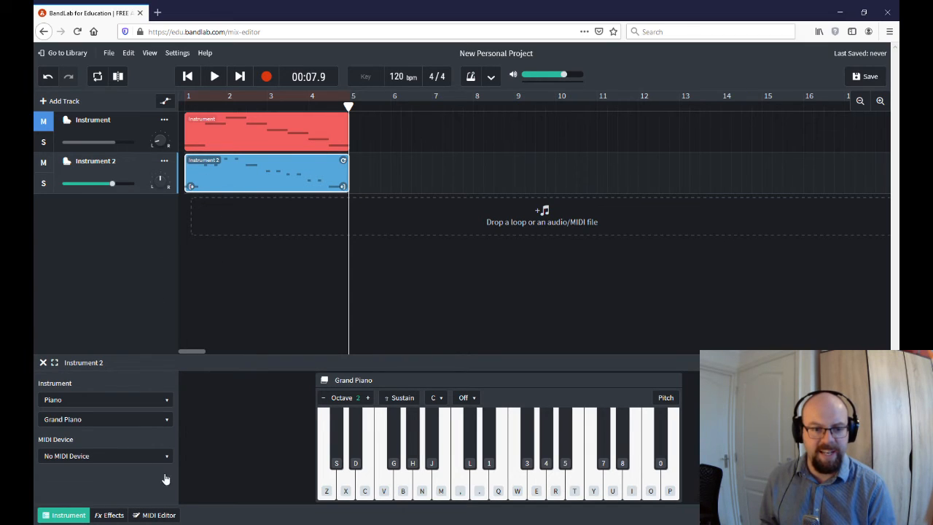
{"action": "left_click", "coordinate": [154, 515]}
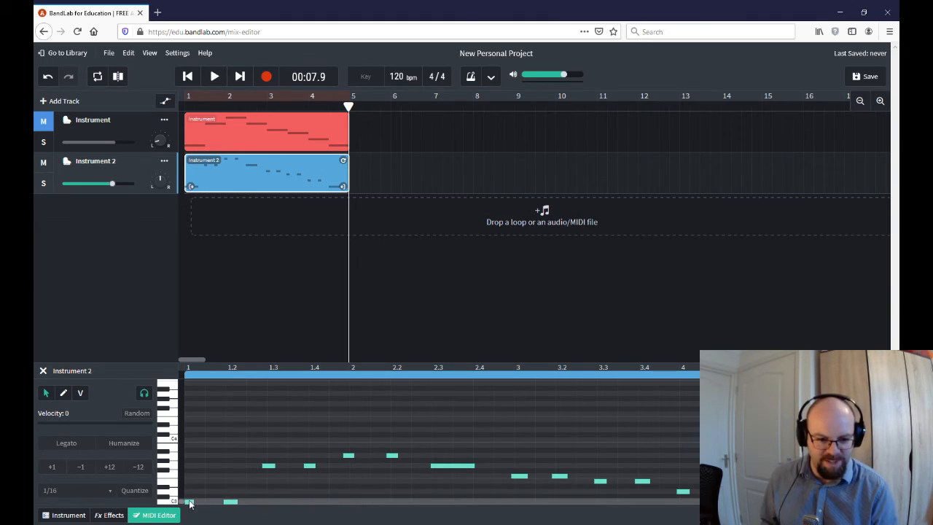
- Nudge Instrument 2's notes near 1.3, 1.4, 2.3 and bar 3 onto the grid lines
{"action": "left_click_drag", "start_coordinate": [190, 502], "coordinate": [232, 506]}
{"action": "scroll", "coordinate": [231, 504], "scroll_direction": "left", "scroll_amount": 5}
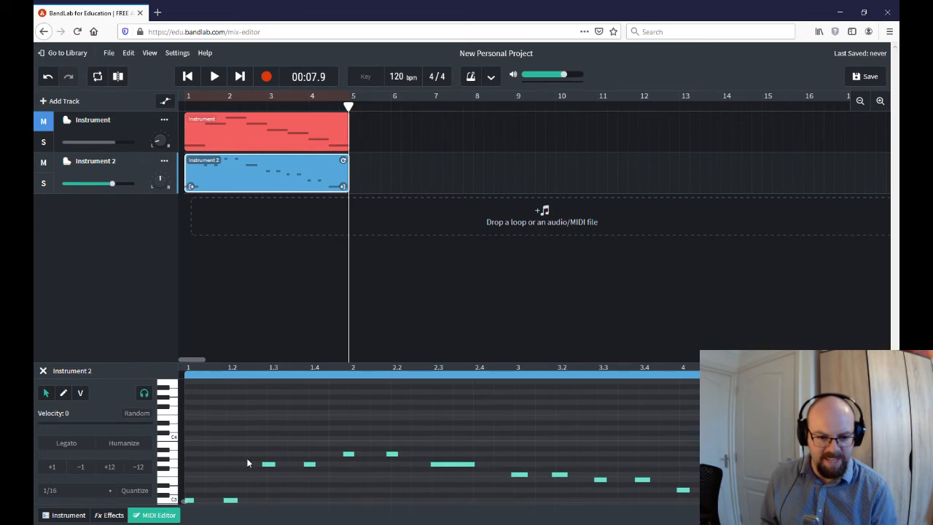
{"action": "scroll", "coordinate": [225, 458], "scroll_direction": "down", "scroll_amount": 2}
{"action": "left_click", "coordinate": [231, 492]}
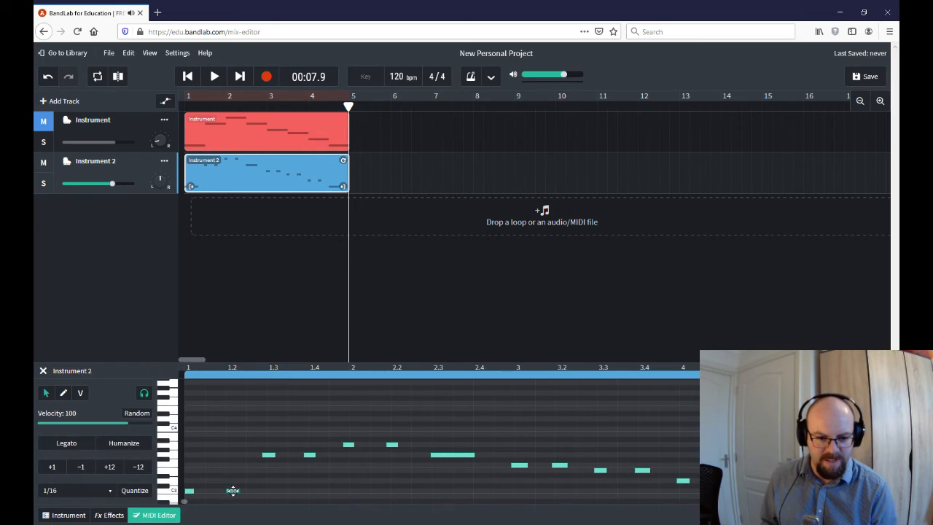
{"action": "left_click", "coordinate": [272, 456]}
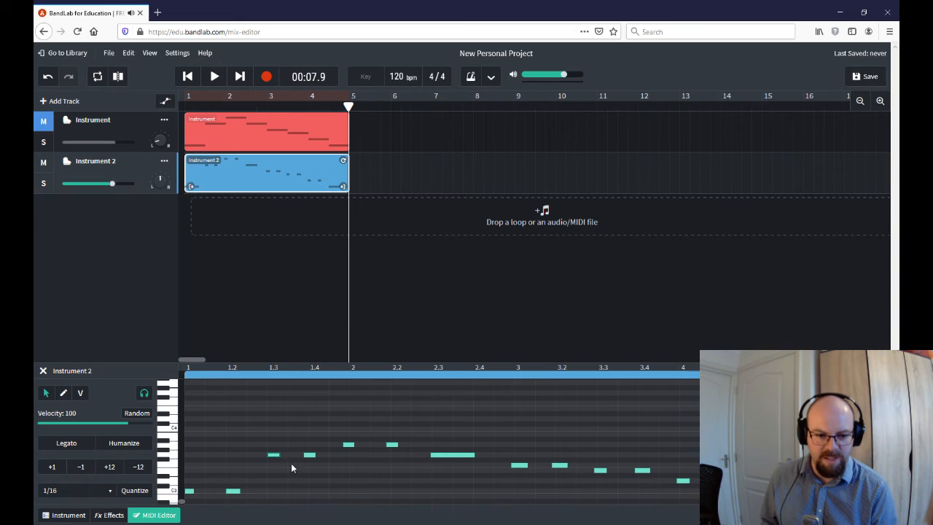
{"action": "left_click_drag", "start_coordinate": [312, 455], "coordinate": [396, 444]}
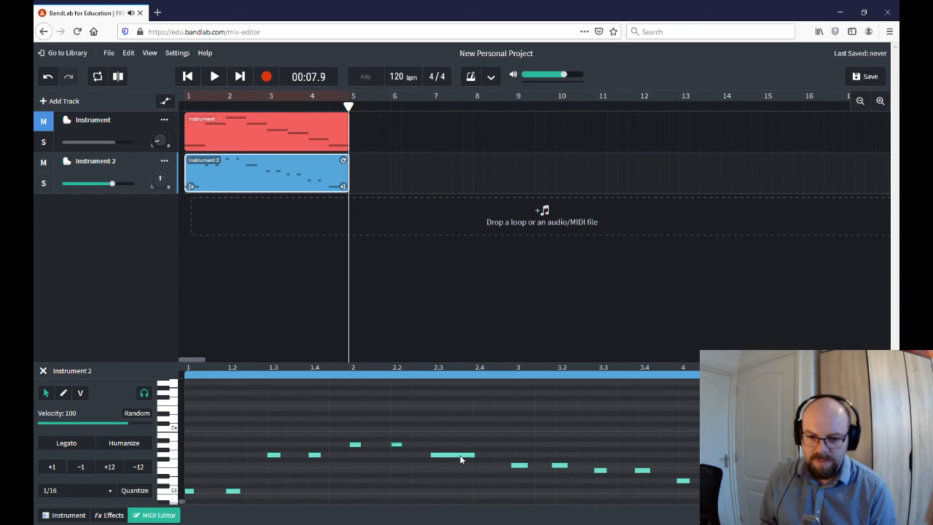
{"action": "left_click_drag", "start_coordinate": [461, 459], "coordinate": [463, 459]}
{"action": "left_click_drag", "start_coordinate": [519, 465], "coordinate": [688, 480]}
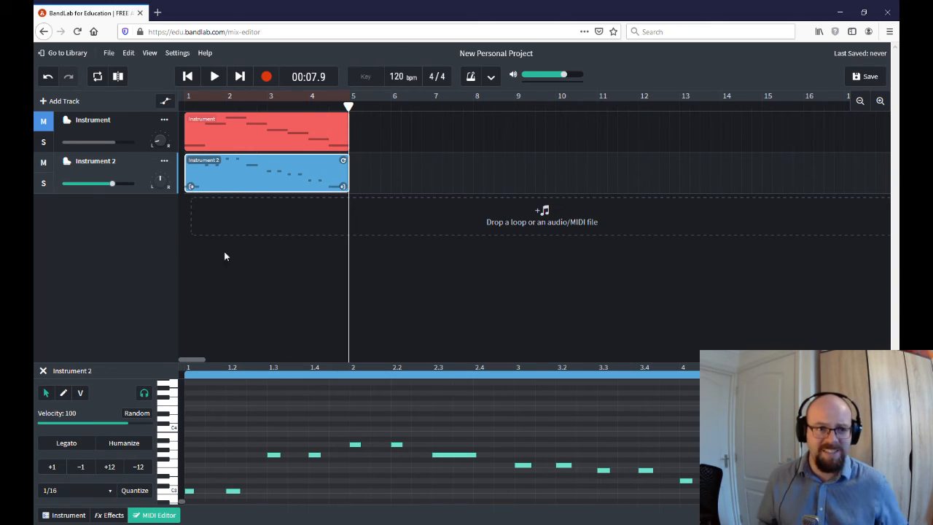
{"action": "scroll", "coordinate": [289, 504], "scroll_direction": "up", "scroll_amount": 1}
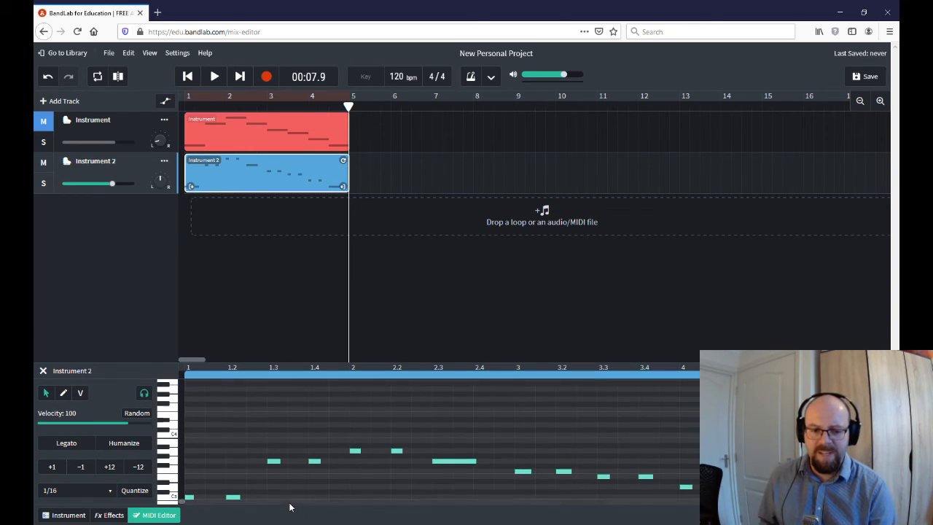
{"action": "scroll", "coordinate": [315, 490], "scroll_direction": "down", "scroll_amount": 1}
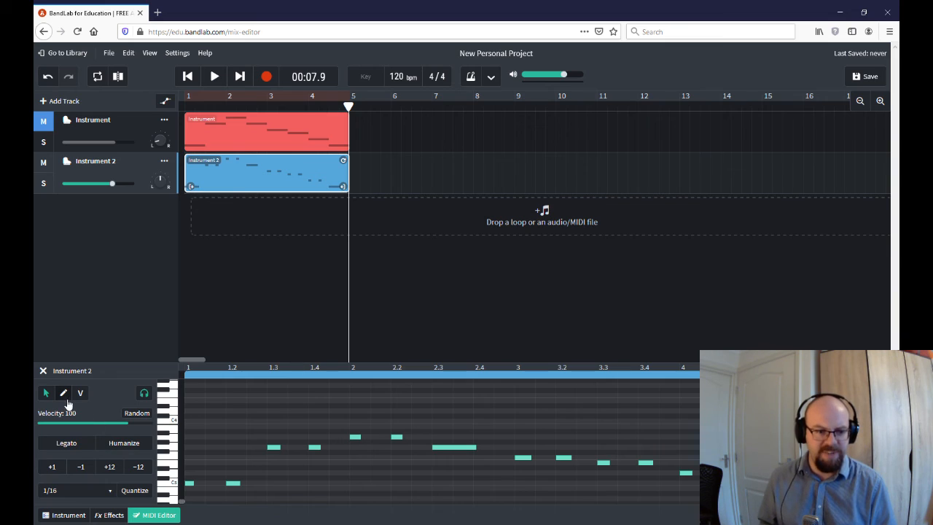
- Apply Legato to Instrument 2's notes and play the part back from the start
{"action": "scroll", "coordinate": [80, 437], "scroll_direction": "down", "scroll_amount": 1}
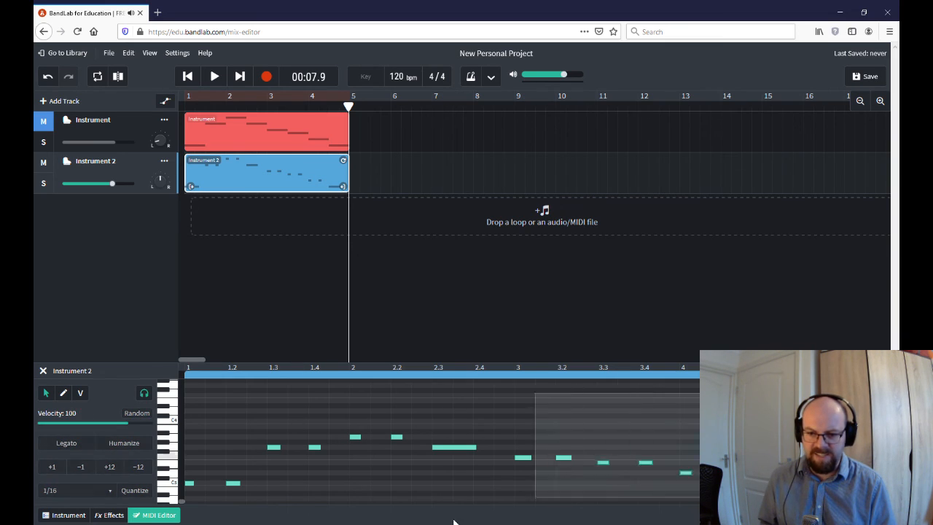
{"action": "scroll", "coordinate": [218, 436], "scroll_direction": "down", "scroll_amount": 5}
{"action": "scroll", "coordinate": [318, 437], "scroll_direction": "up", "scroll_amount": 3}
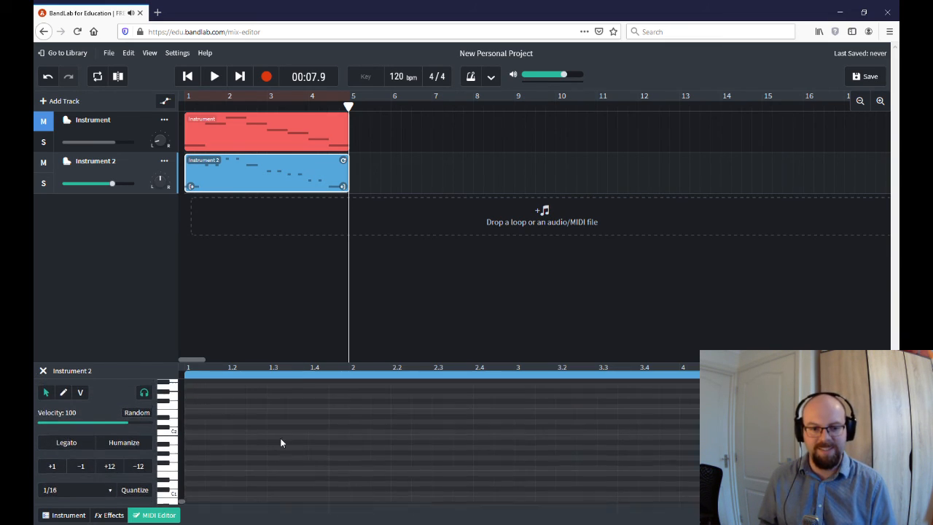
{"action": "scroll", "coordinate": [336, 452], "scroll_direction": "up", "scroll_amount": 2}
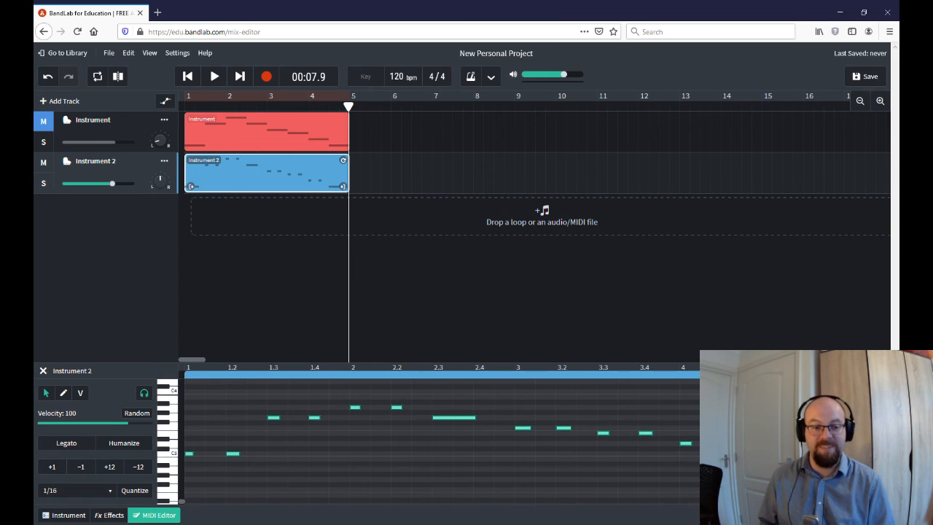
{"action": "left_click", "coordinate": [66, 444]}
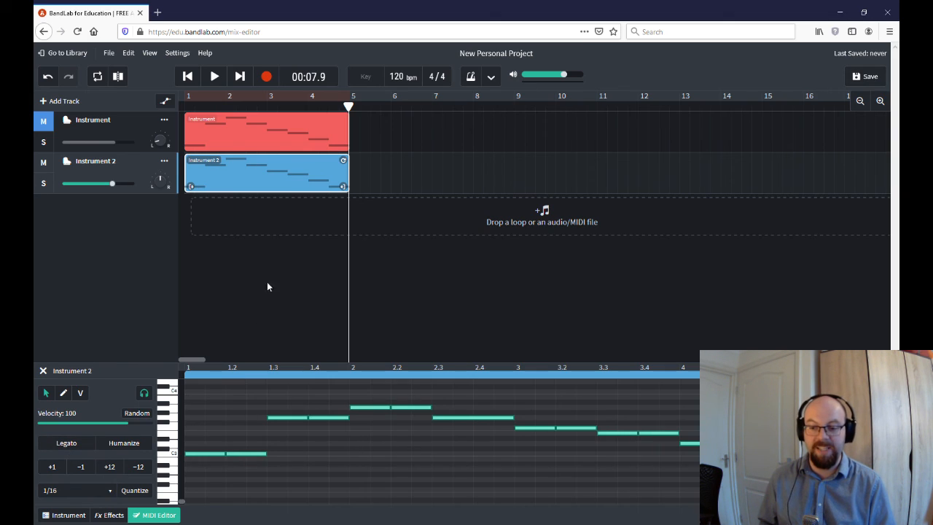
{"action": "left_click", "coordinate": [188, 75]}
{"action": "left_click", "coordinate": [213, 77]}
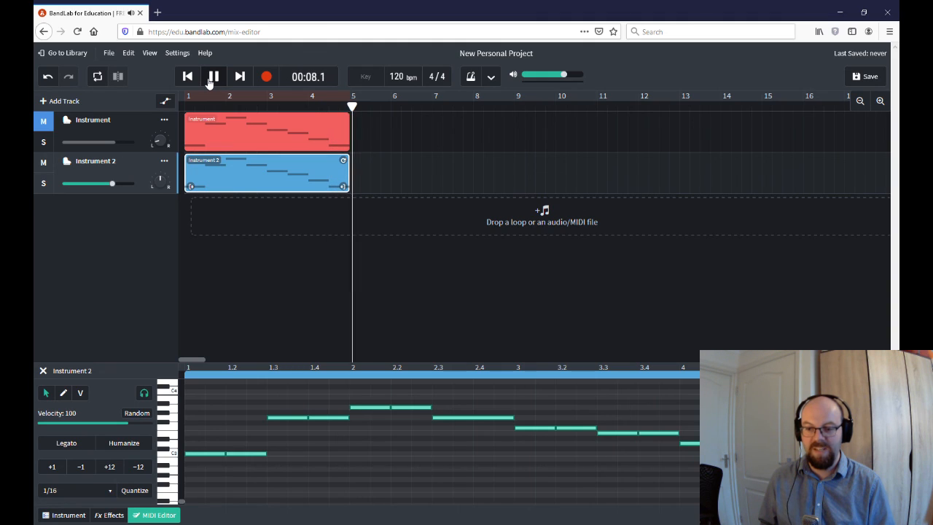
{"action": "left_click", "coordinate": [211, 78]}
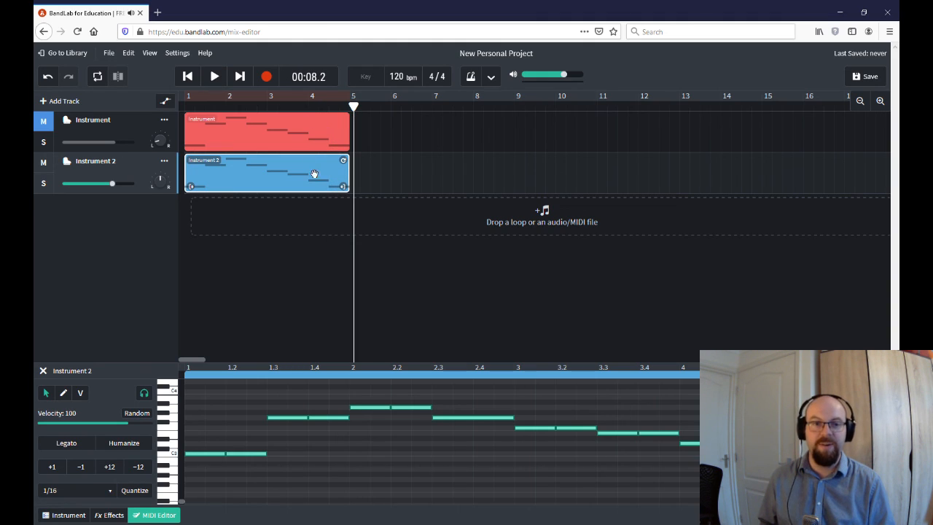
- Switch the bottom panel from the MIDI Editor back to Instrument 2's Grand Piano keyboard
{"action": "left_click", "coordinate": [76, 513]}
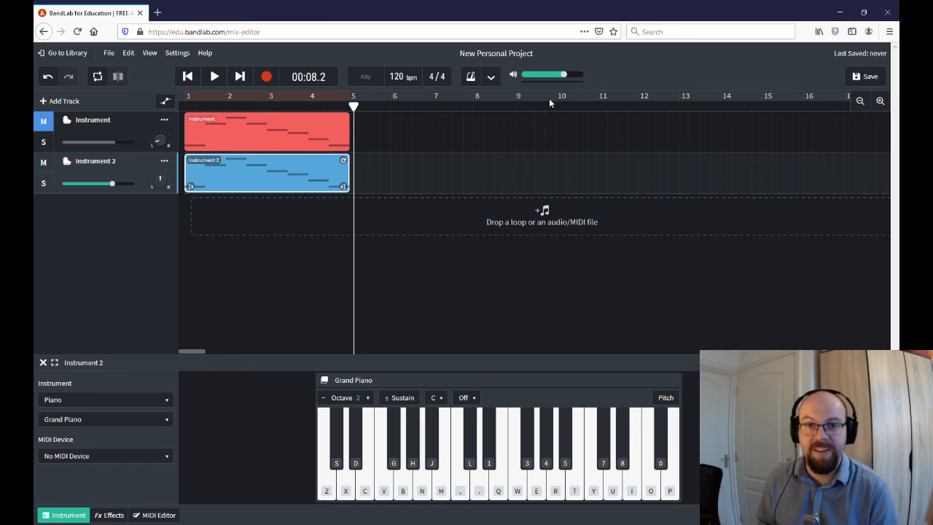
{"action": "left_click", "coordinate": [399, 522]}
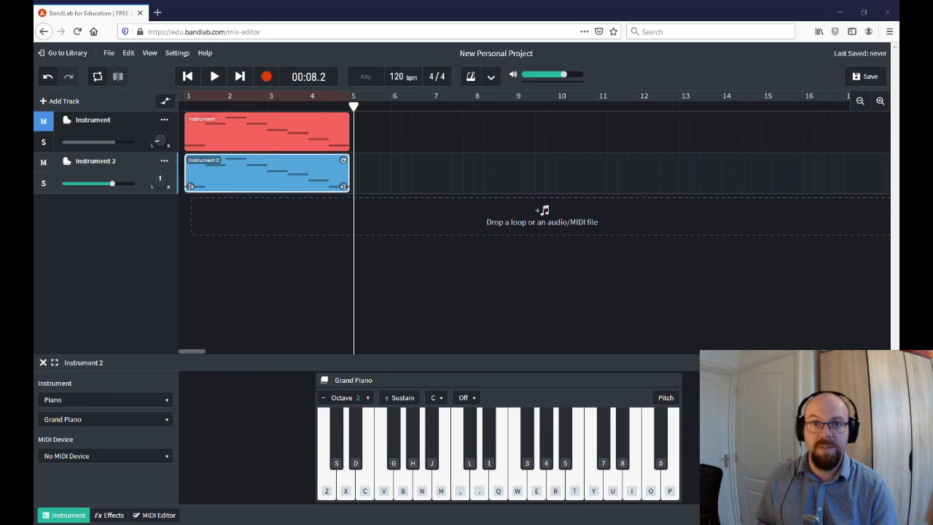